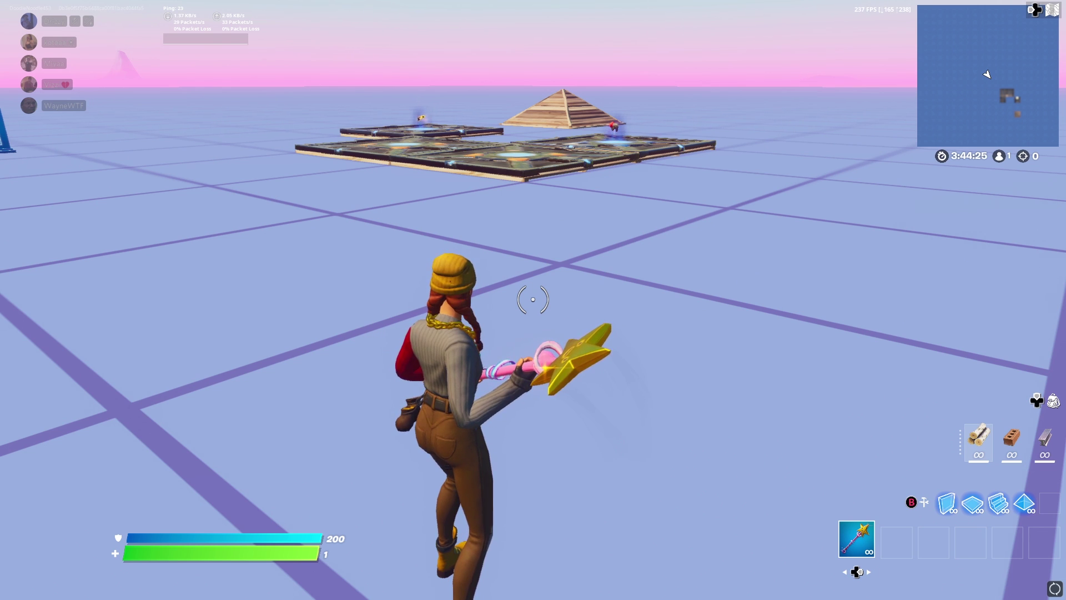
- Open the Wireless Controller page of the game settings from the in-game menu
key("Escape")
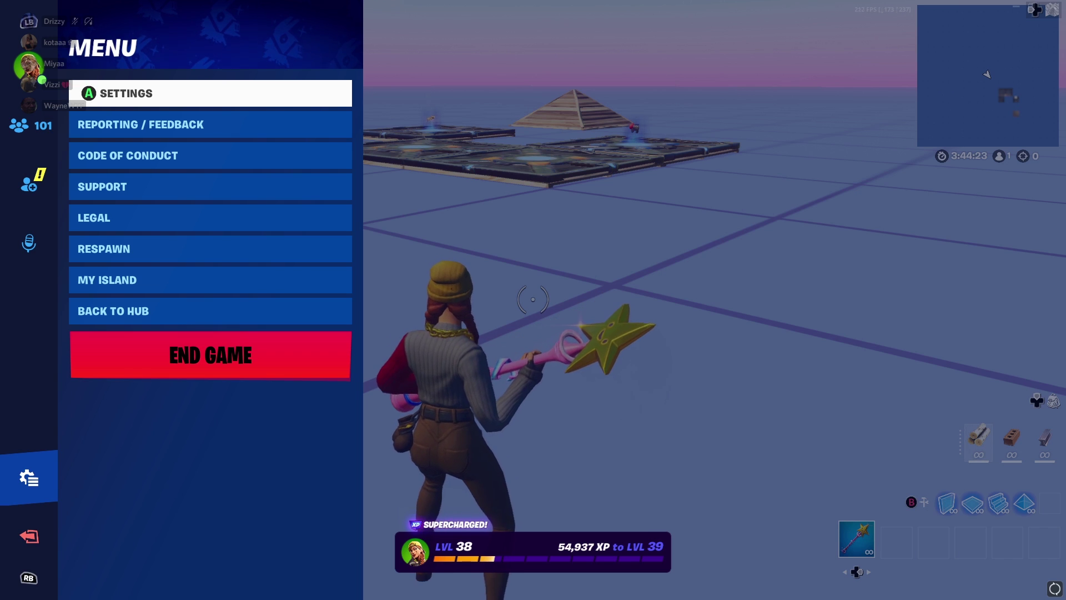
left_click(211, 355)
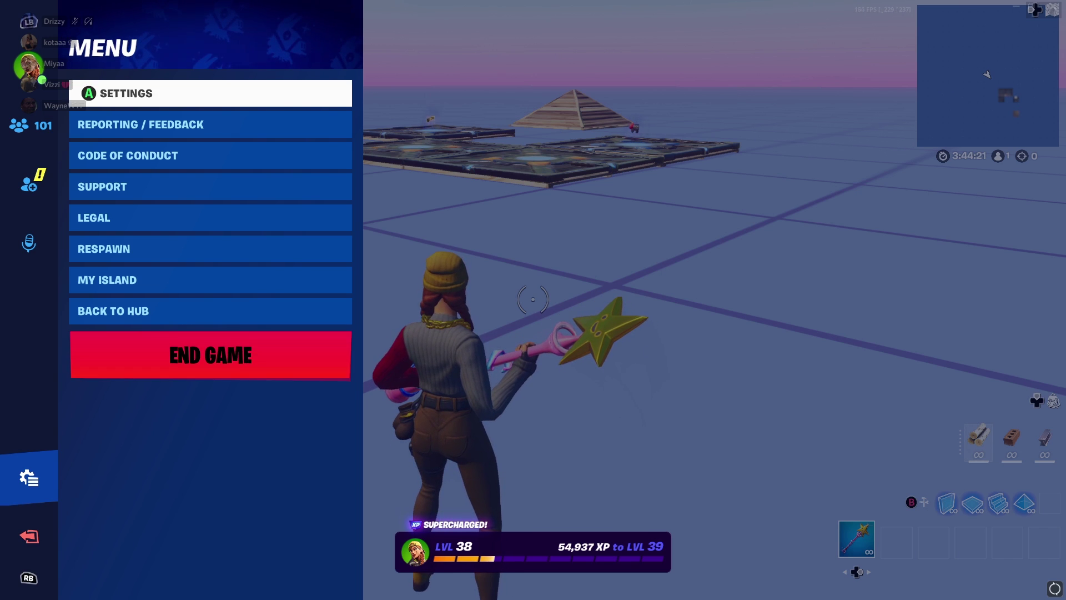
left_click(210, 93)
left_click(504, 23)
left_click(657, 22)
left_click(759, 22)
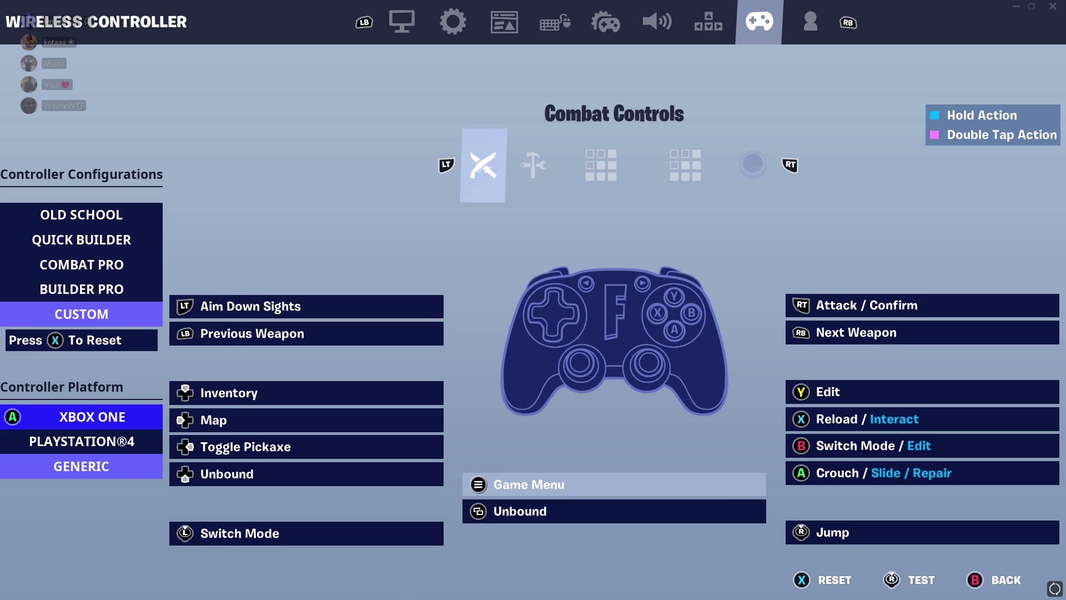
- Set the controller platform to Xbox One in the wireless controller settings
key("Down")
key("Down")
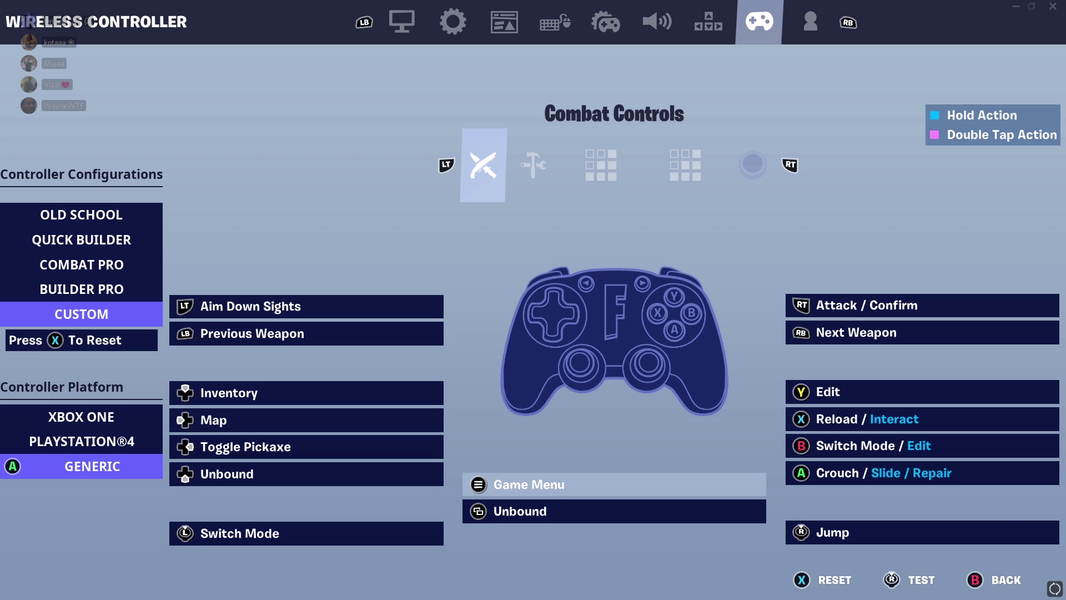
key("Up")
key("Up")
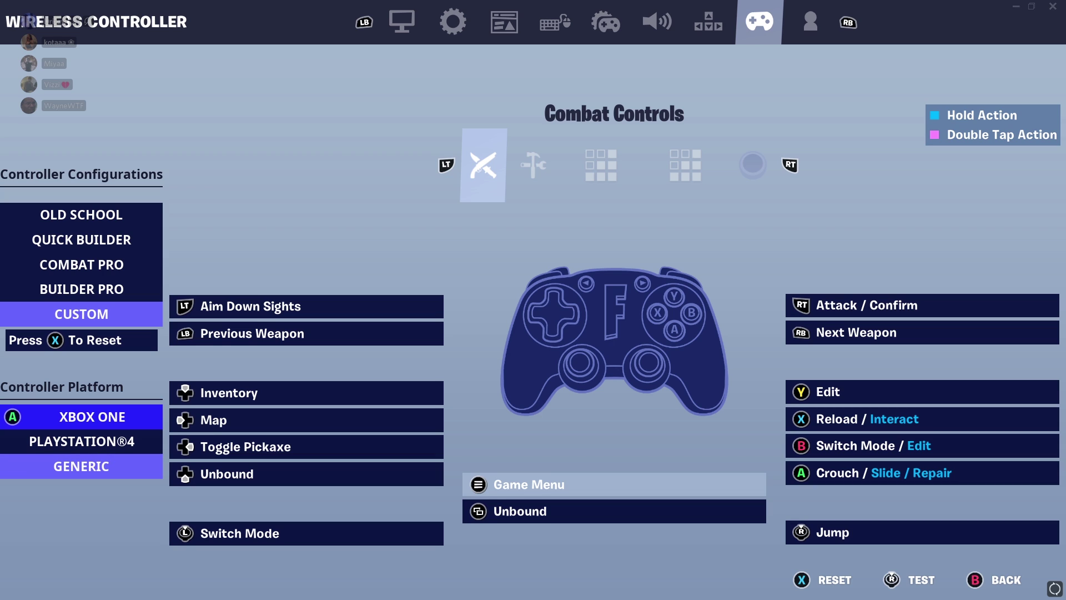
key("Return")
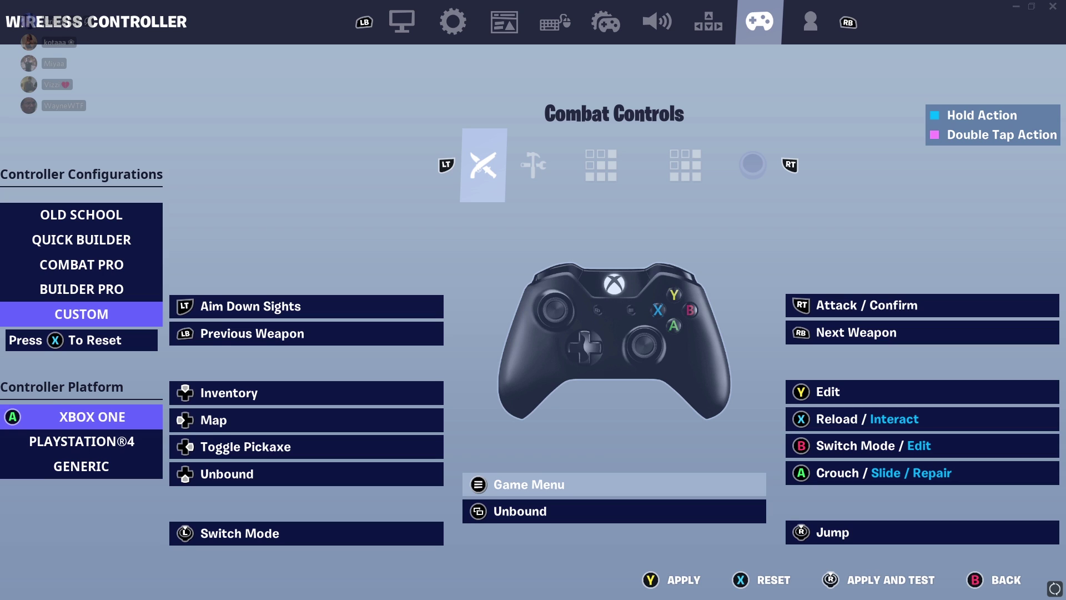
key("Down")
key("Down")
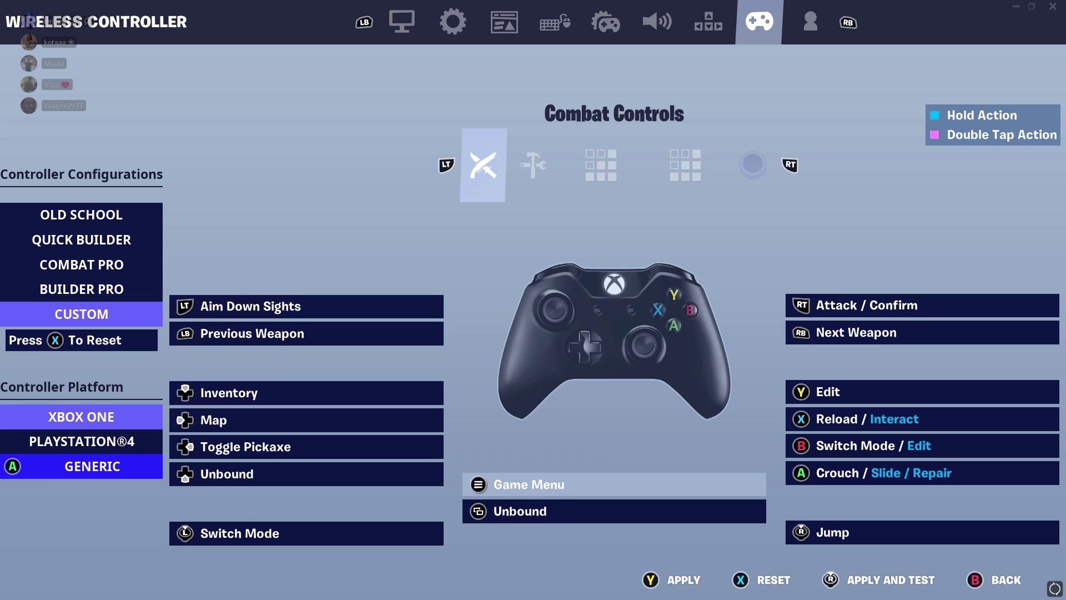
key("Up")
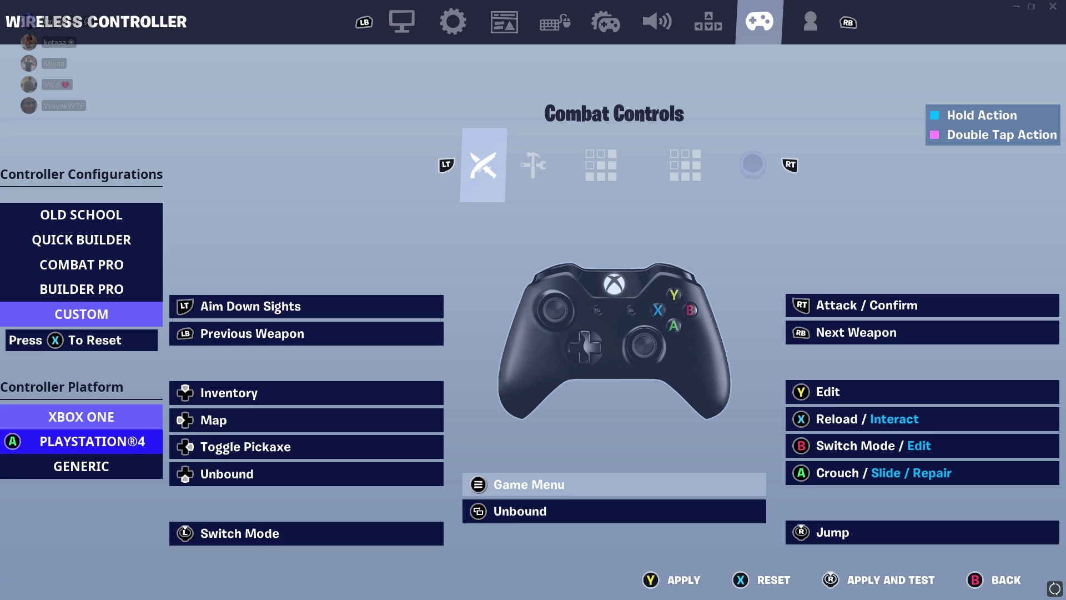
key("Down")
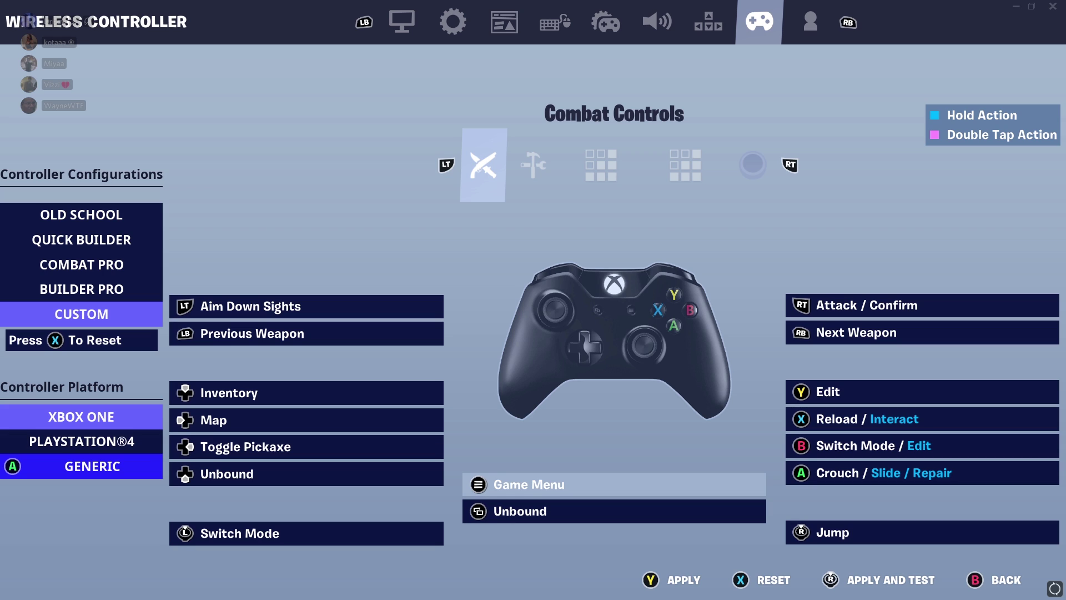
key("Up")
key("Up")
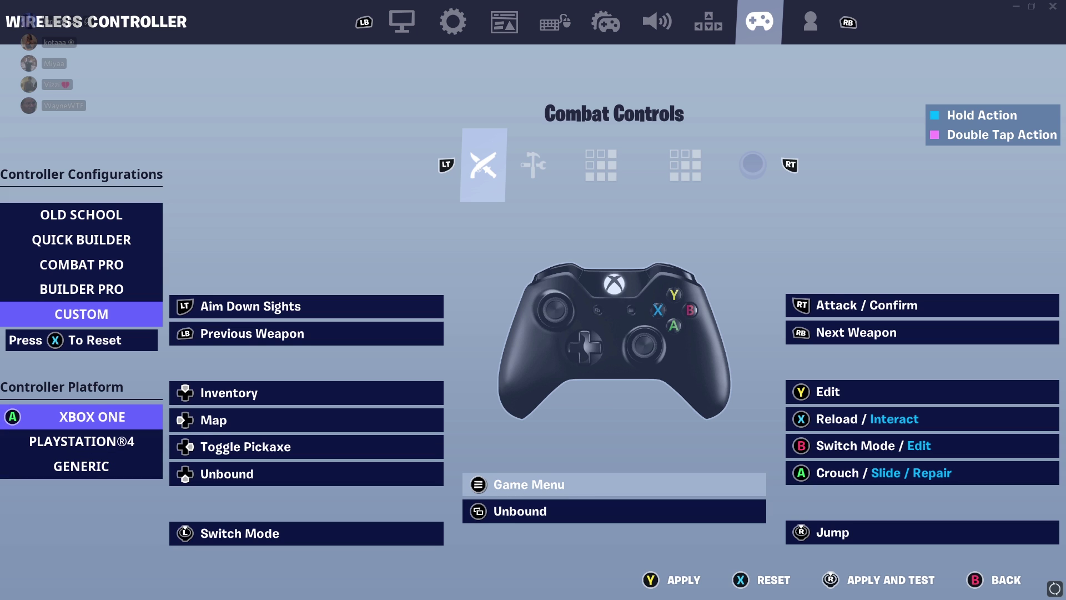
- Apply the controller platform change and return to the game to run the character around the map
key("Up")
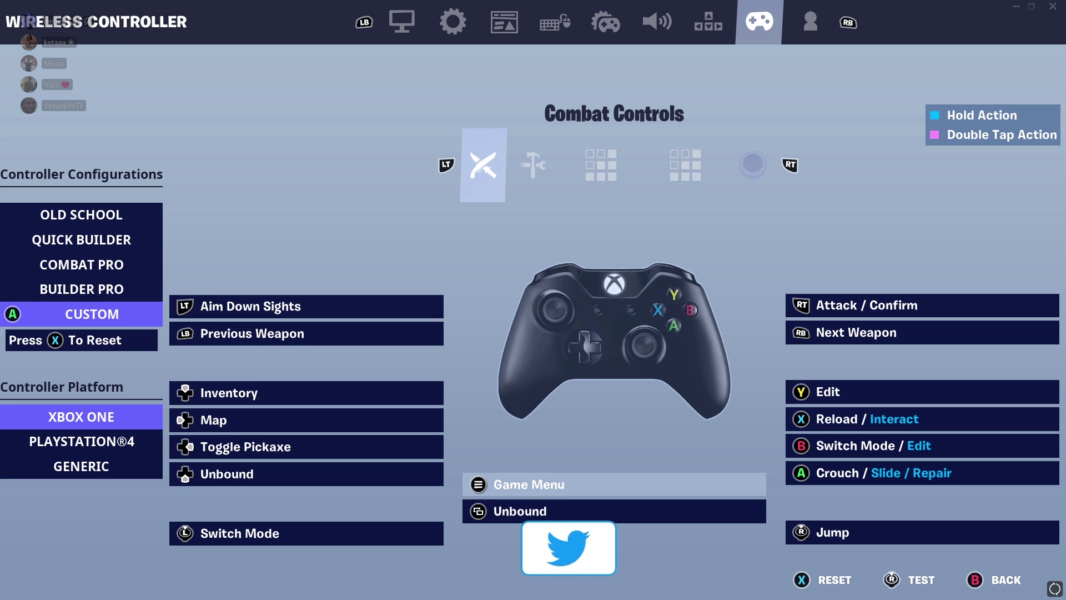
key("Escape")
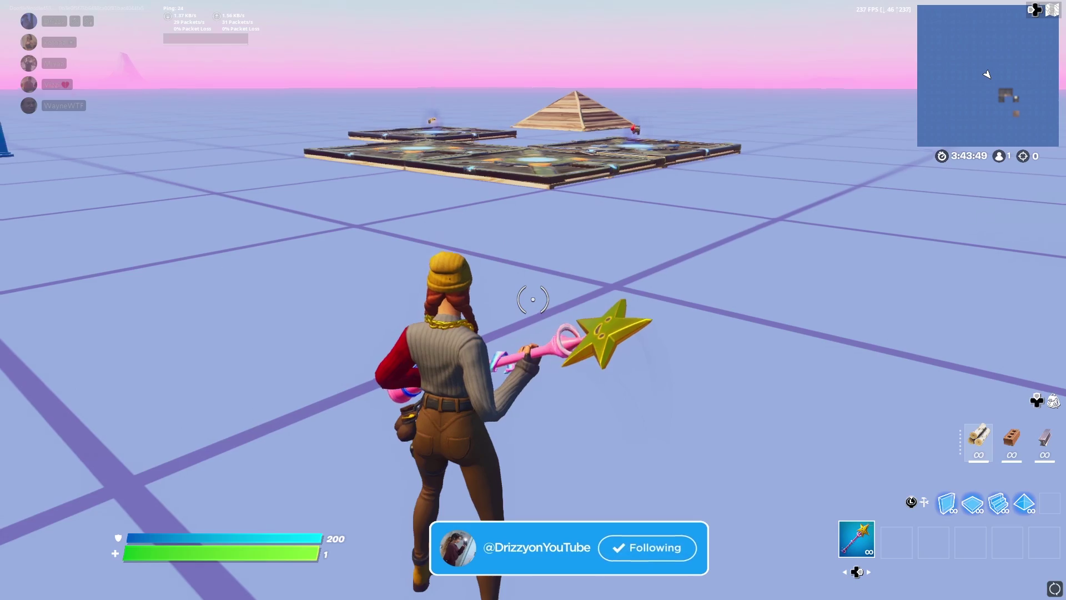
key("w")
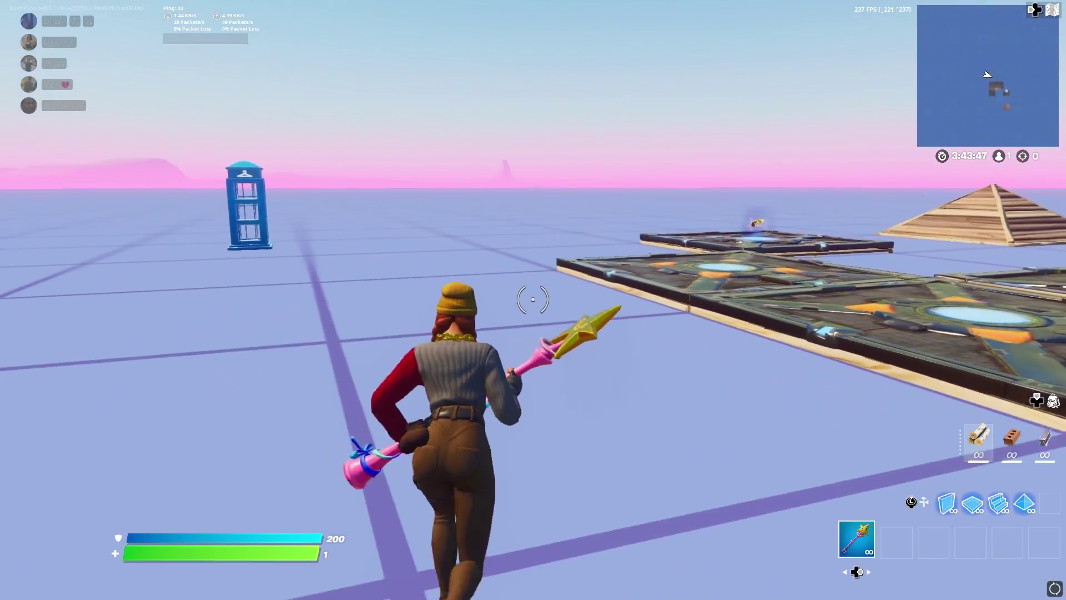
key("w")
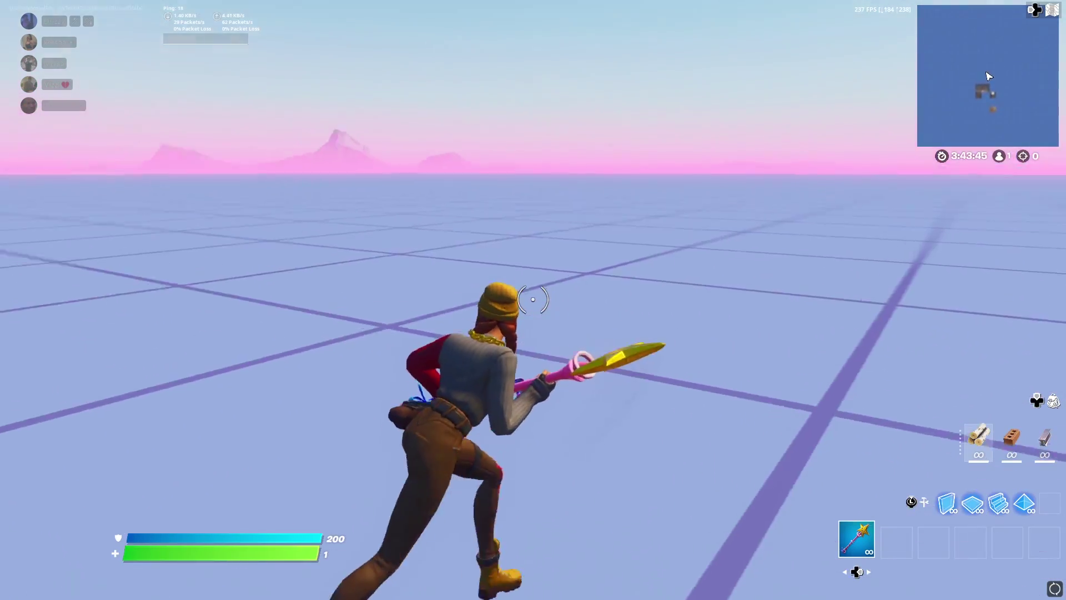
key("w")
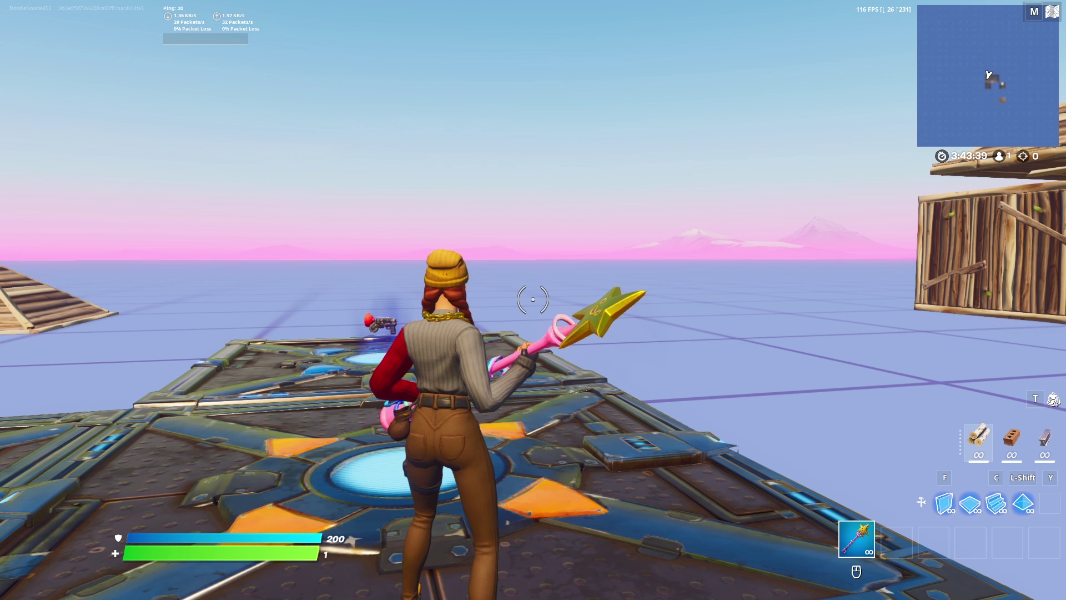
- Switch to the Windows desktop, dismiss the launcher's Launch Failed message and close its window
key("super")
left_click(702, 558)
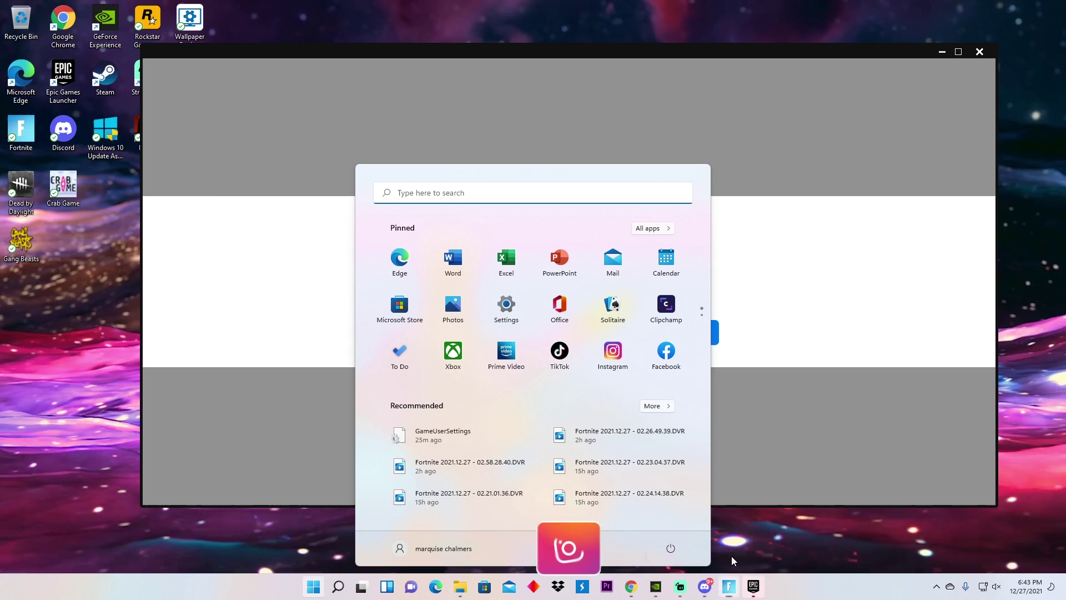
left_click(674, 334)
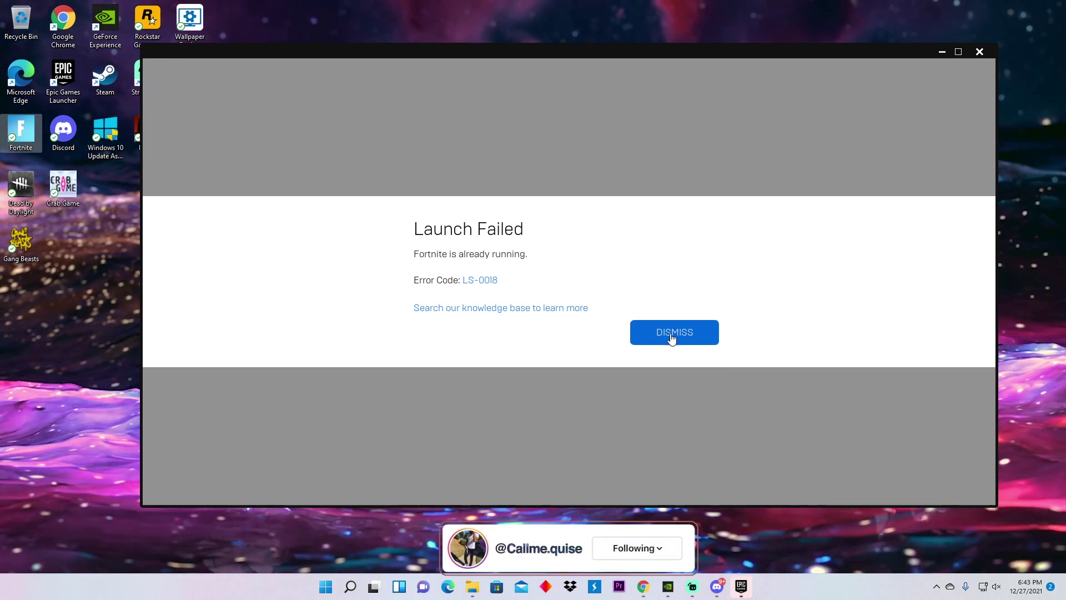
left_click(674, 333)
left_click(951, 66)
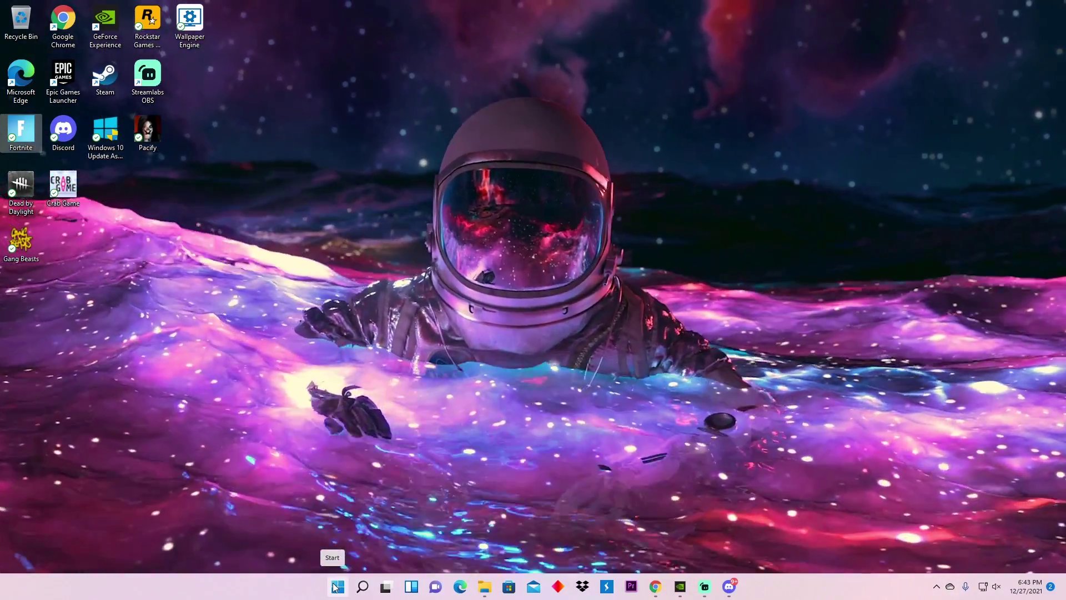
- Open the temporary files folder by running %temp% and look through its contents
key("super+r")
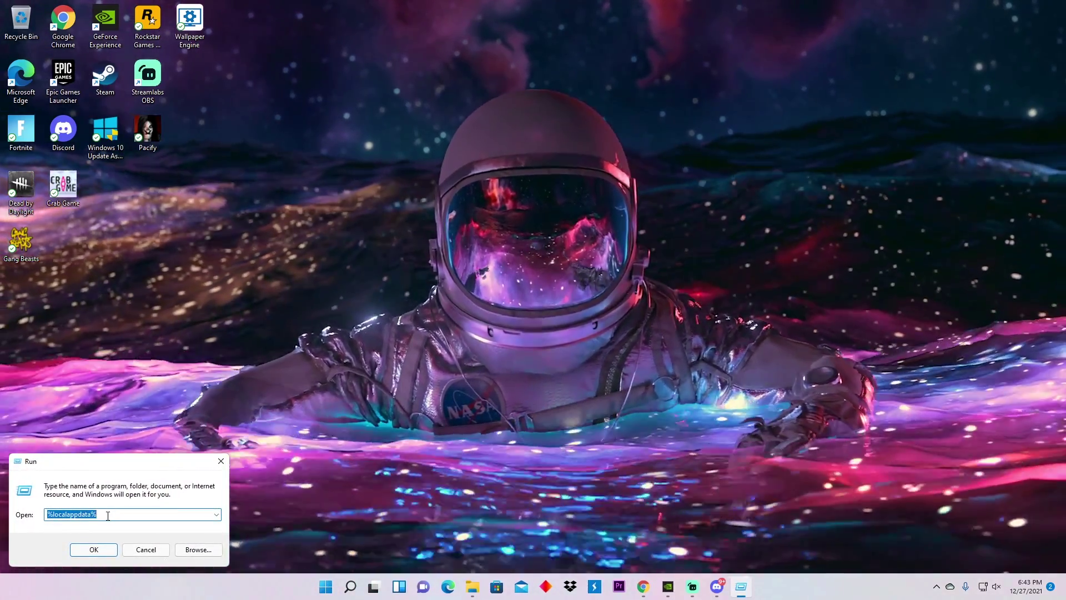
left_click(108, 516)
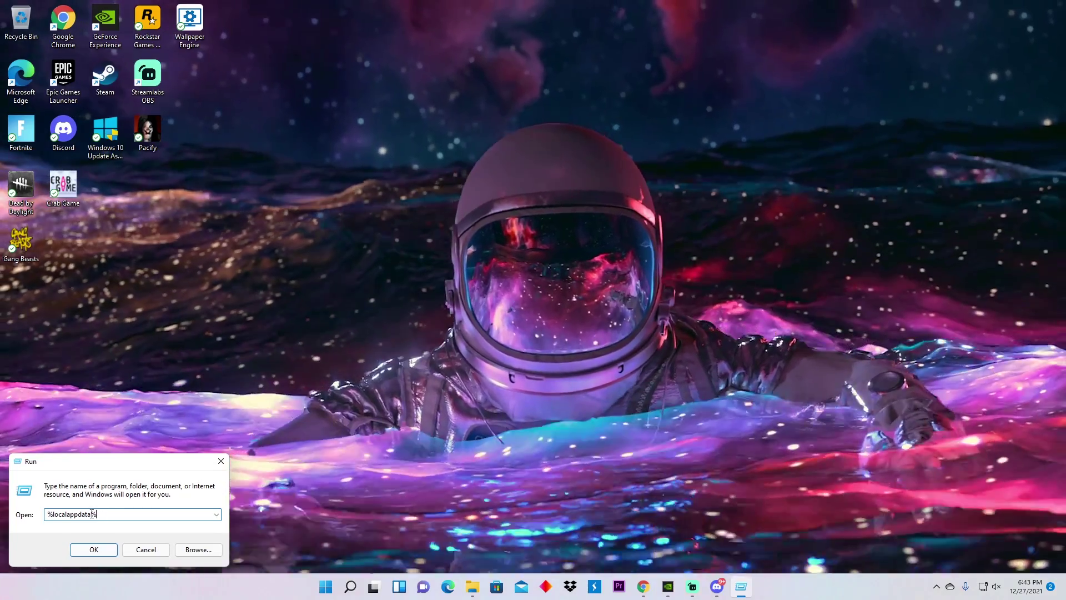
left_click_drag(93, 515, 52, 518)
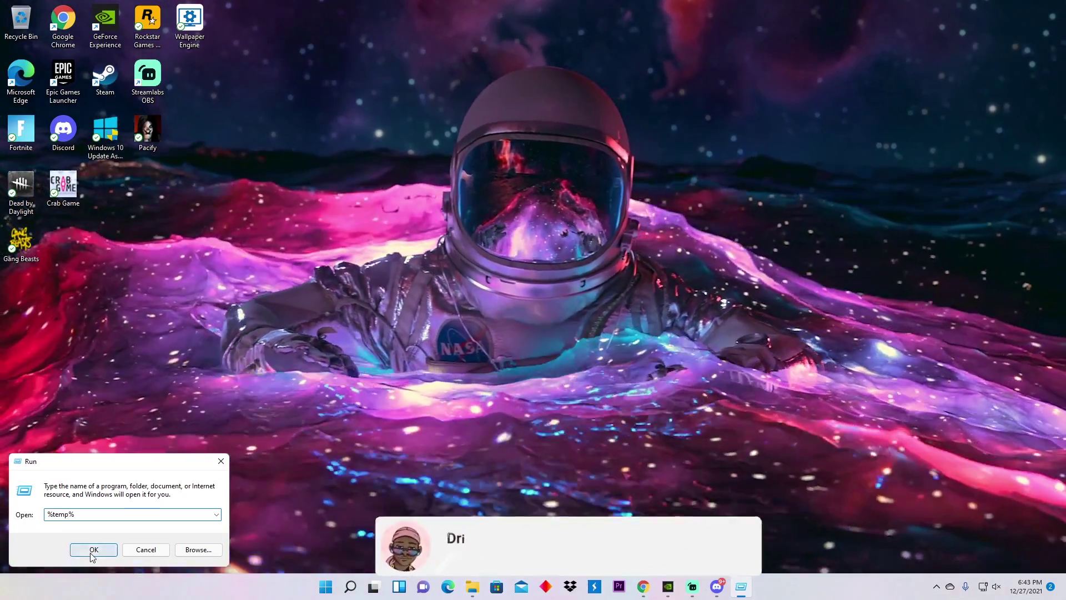
left_click(93, 550)
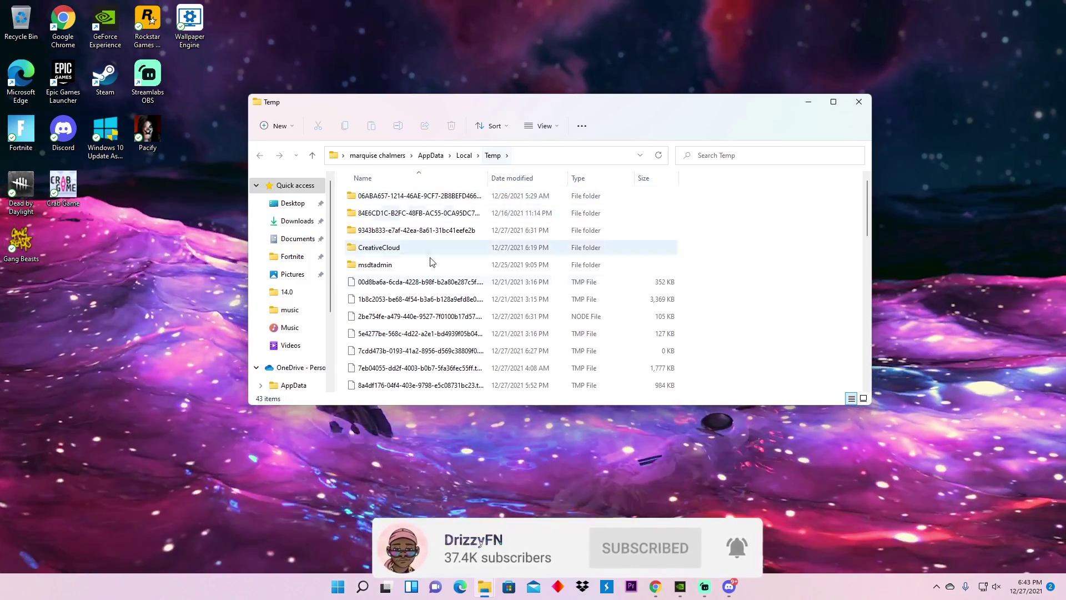
scroll(432, 262, "down", 10)
scroll(469, 339, "up", 10)
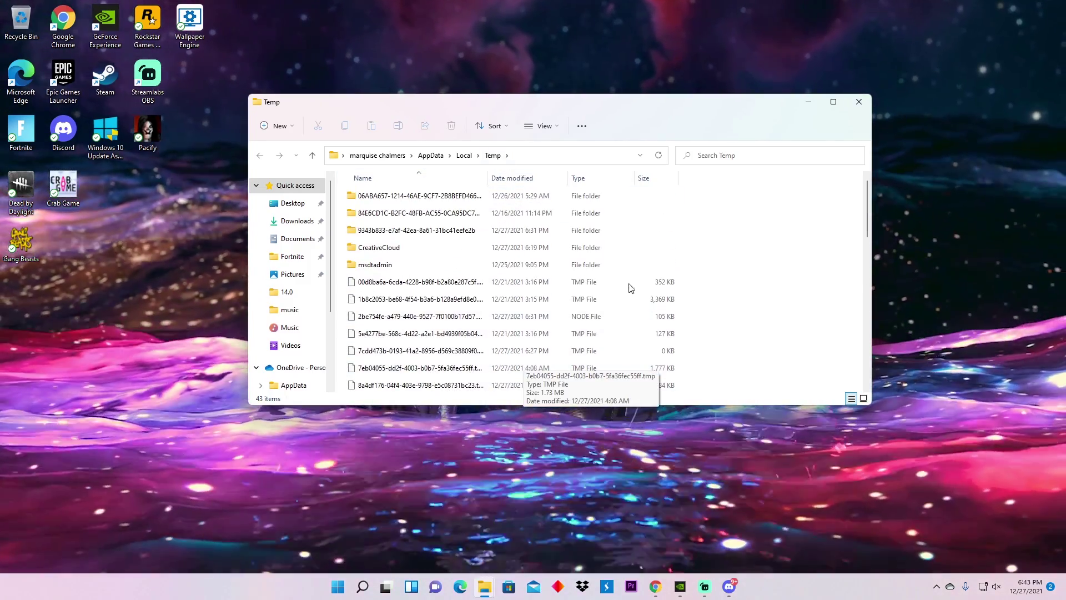
scroll(628, 247, "down", 10)
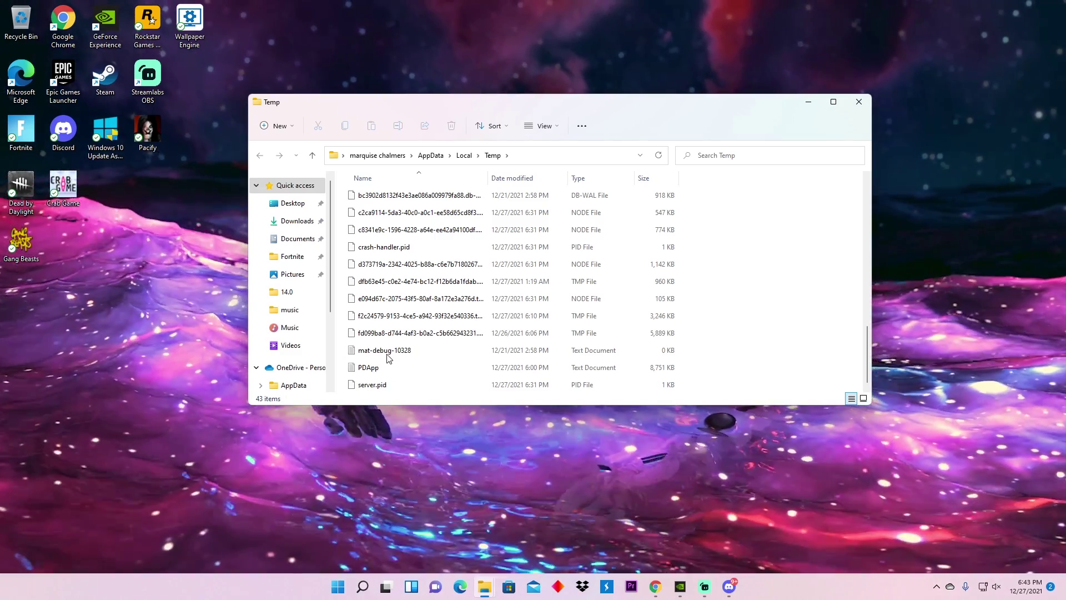
left_click_drag(681, 384, 666, 143)
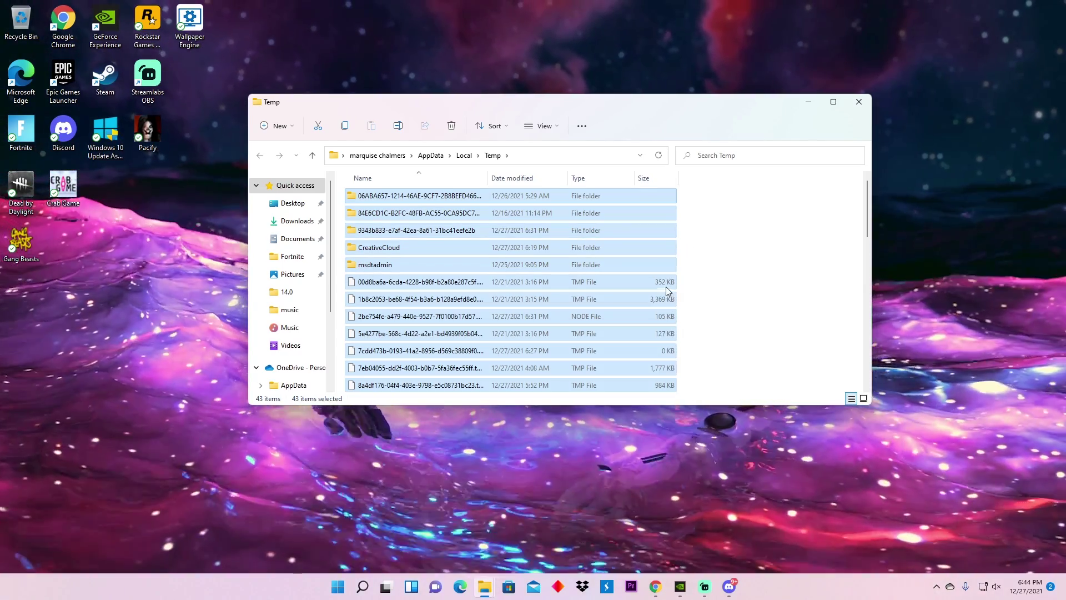
key("alt+Up")
scroll(616, 316, "up", 8)
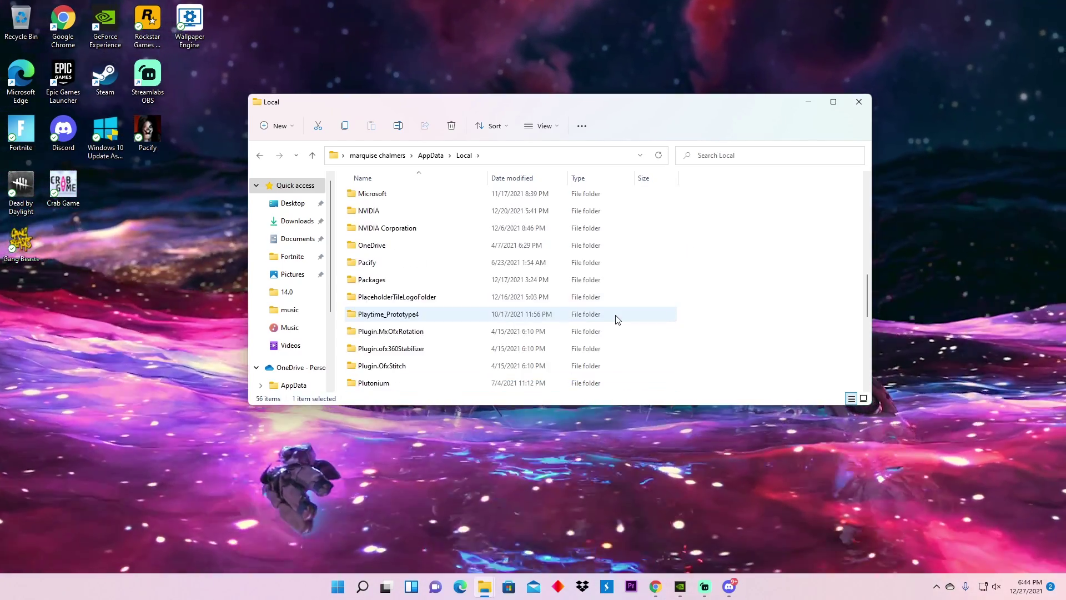
scroll(616, 316, "down", 6)
scroll(616, 316, "down", 4)
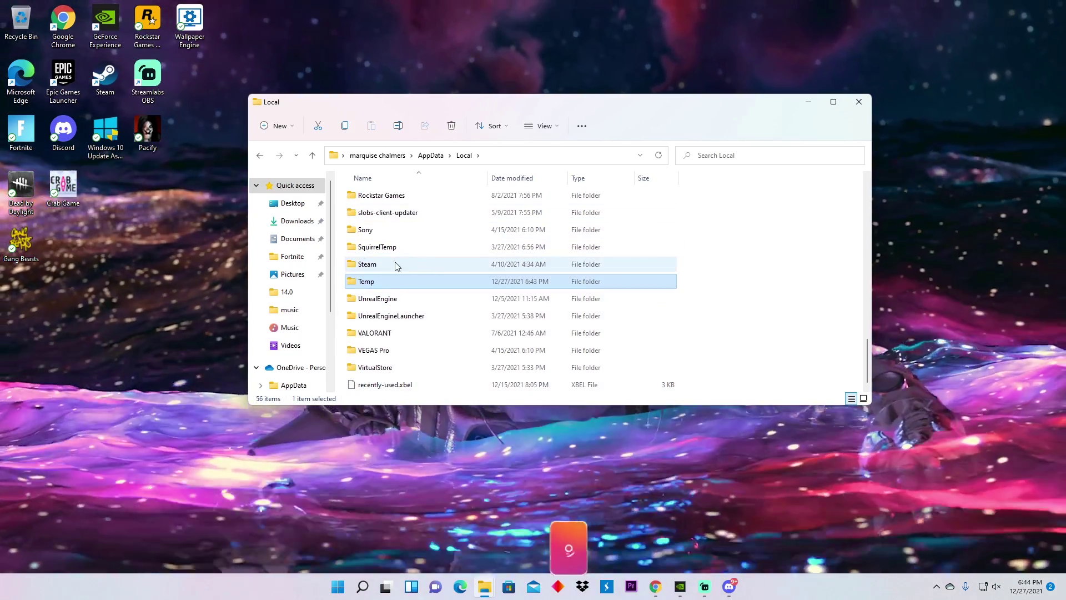
double_click(394, 281)
scroll(422, 283, "down", 10)
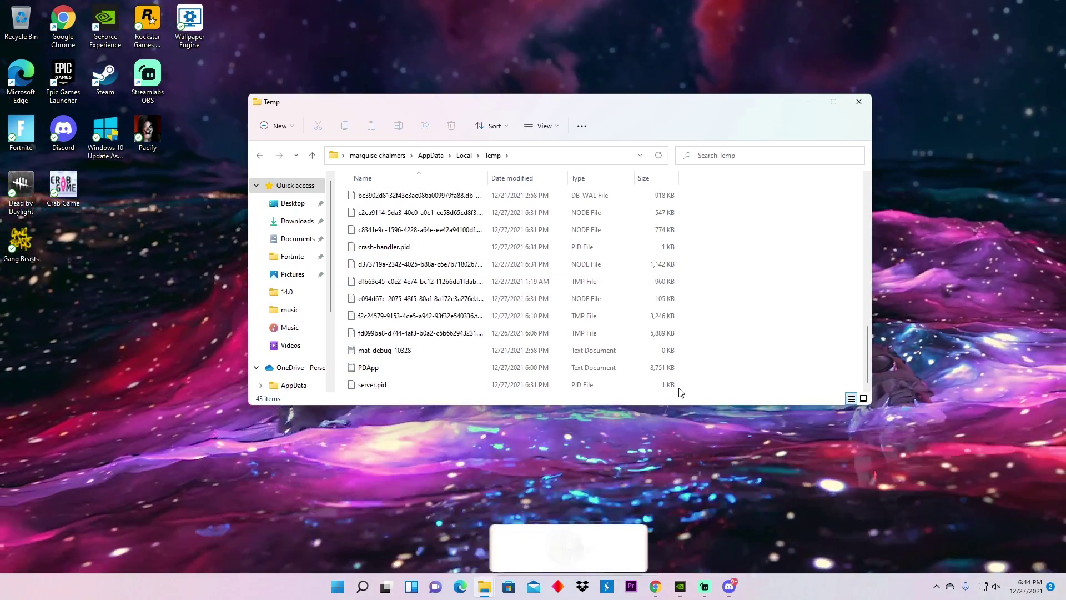
left_click_drag(678, 390, 673, 167)
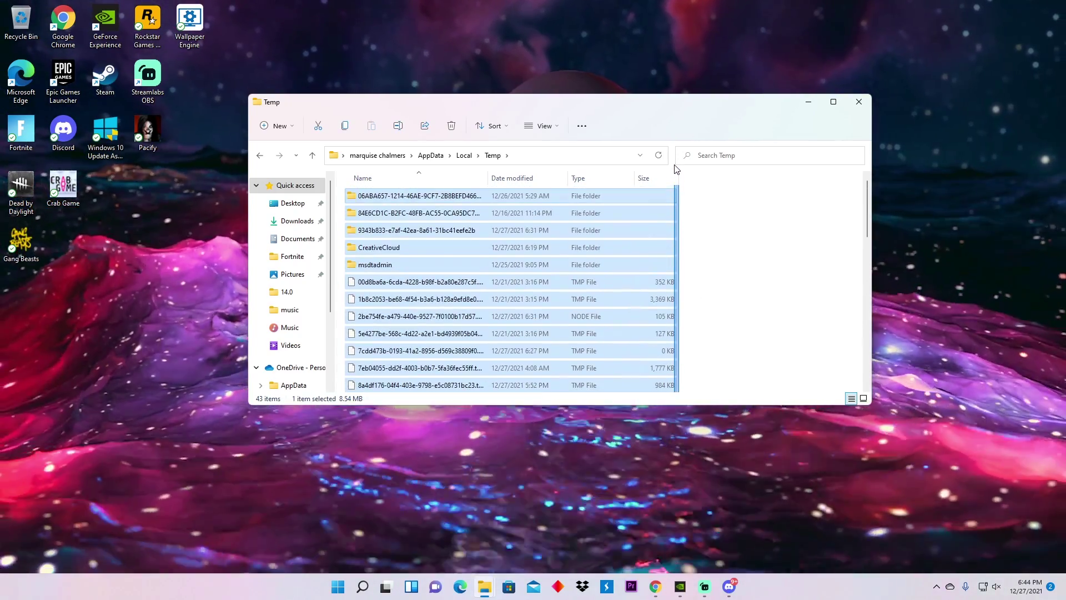
right_click(615, 242)
key("Escape")
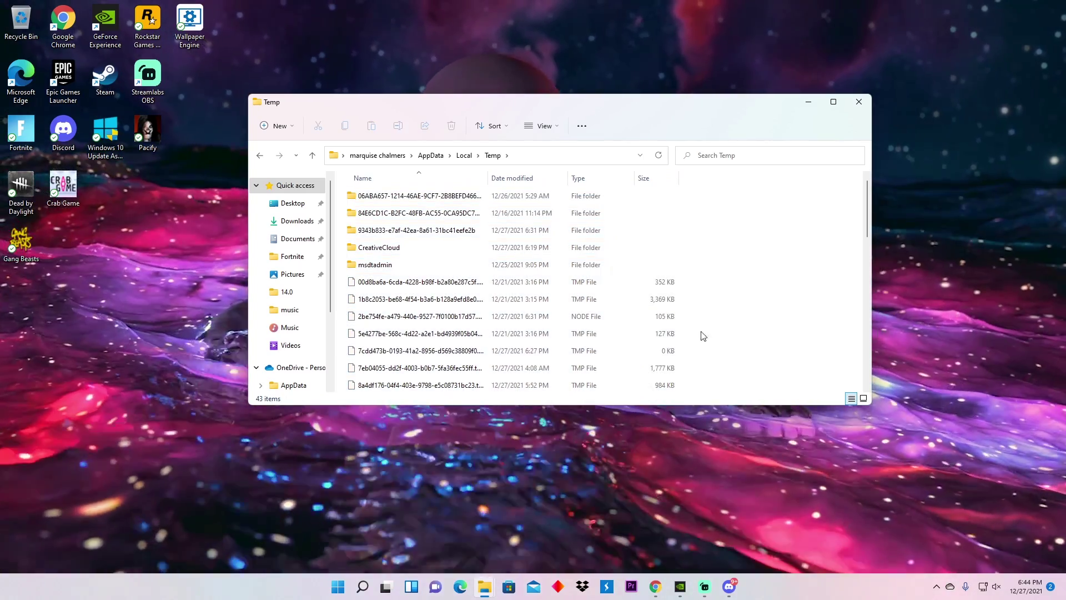
- Delete all items in the Temp folder, skipping every protected folder and every file in use
scroll(612, 350, "down", 10)
left_click_drag(665, 375, 648, 147)
right_click(462, 247)
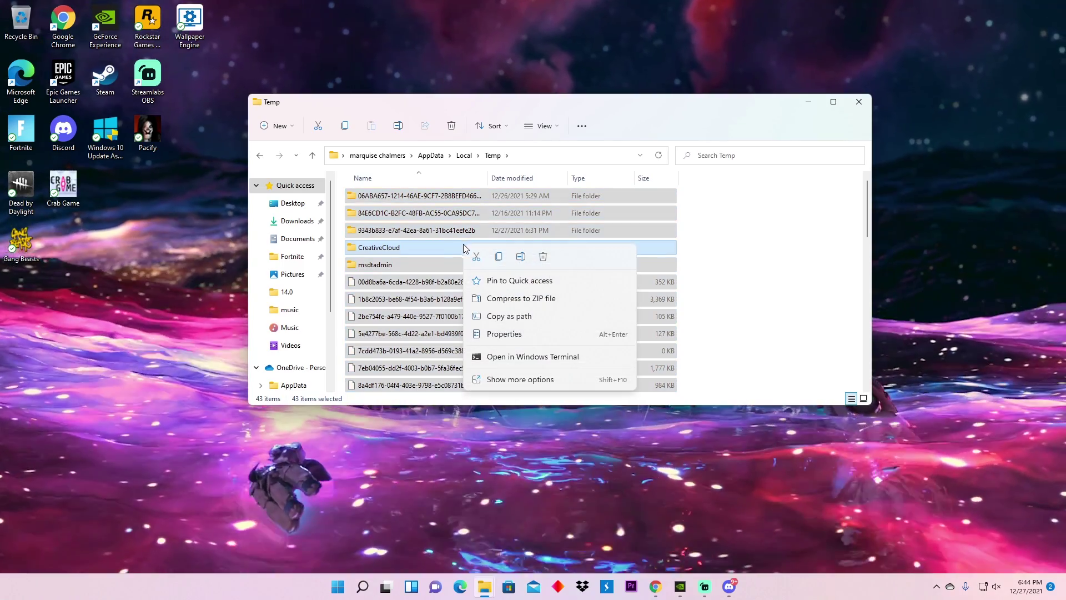
left_click(541, 255)
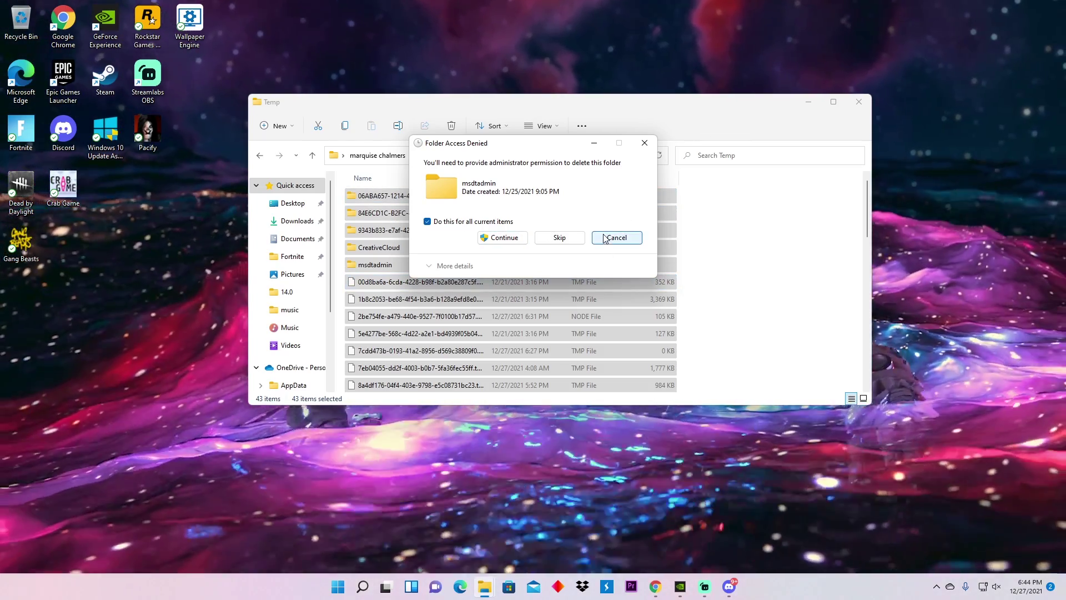
left_click(559, 238)
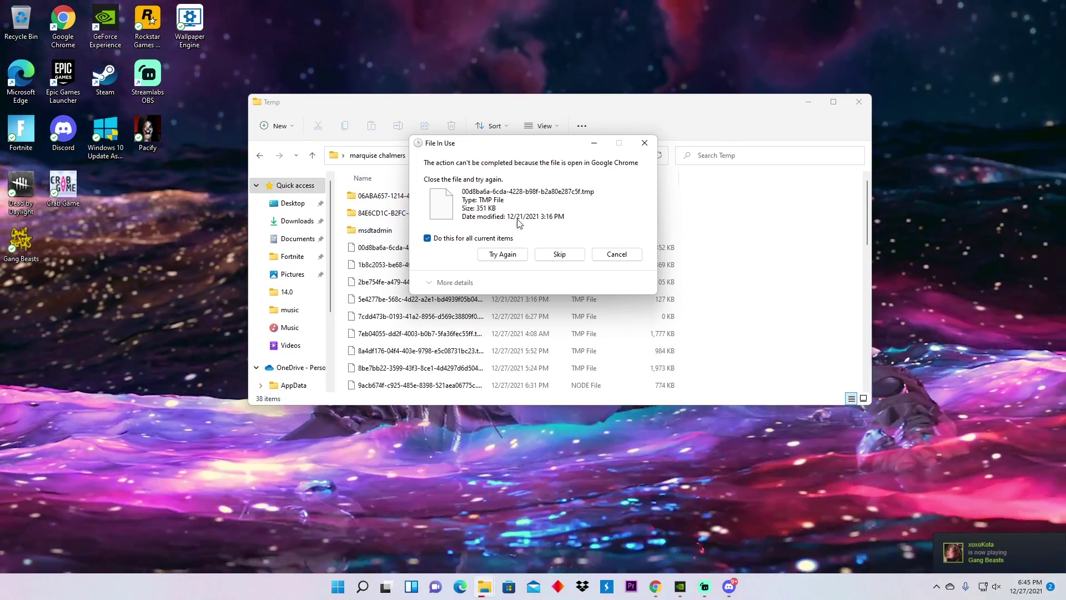
left_click(558, 255)
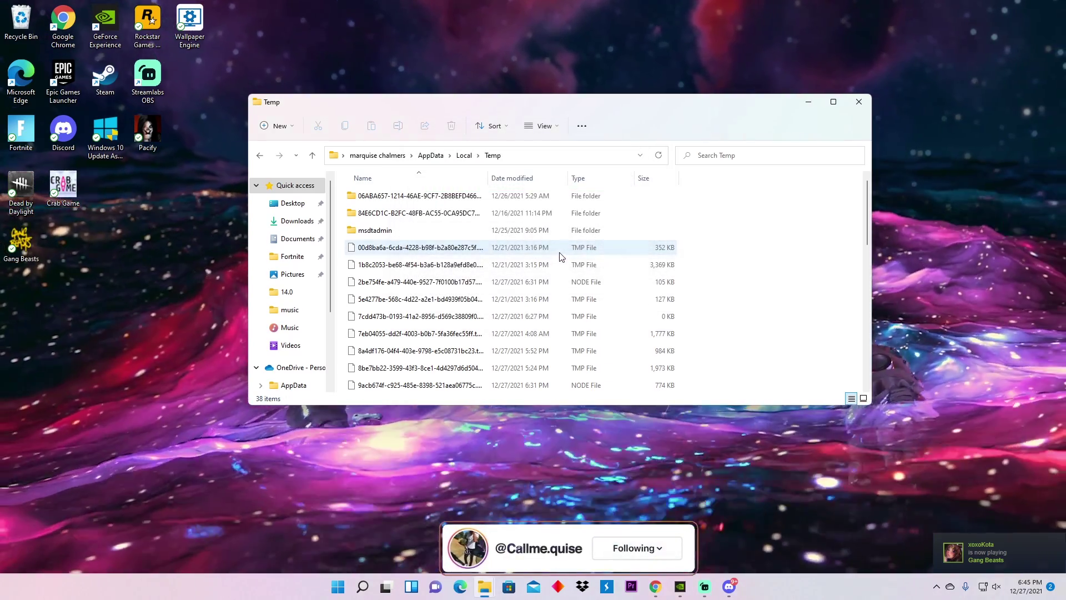
scroll(488, 295, "down", 8)
scroll(475, 288, "up", 9)
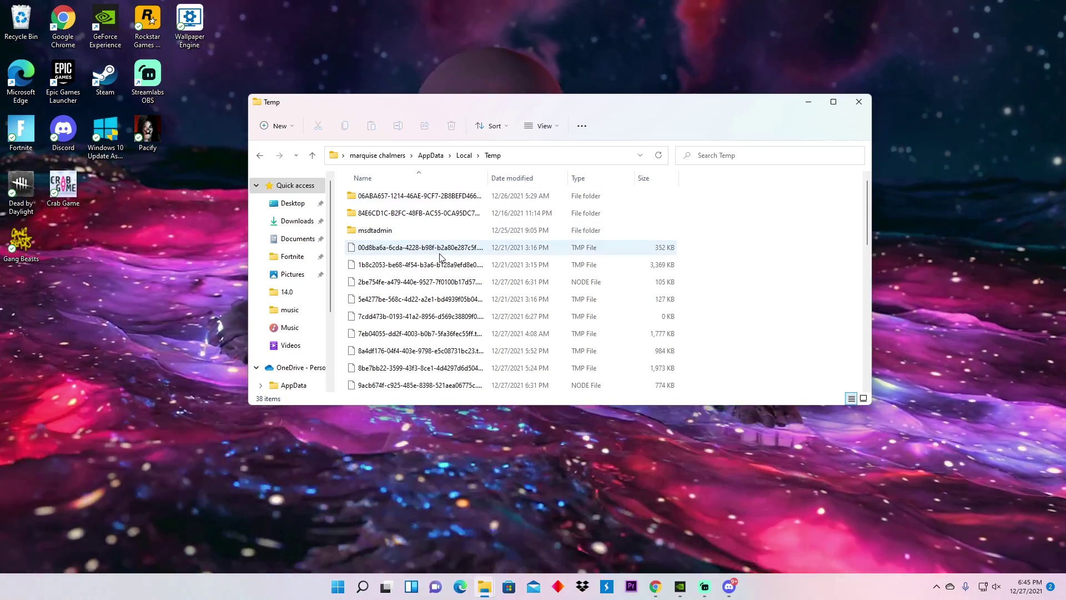
- Look through the items remaining in the Temp folder, and close the folder window
scroll(428, 236, "down", 8)
scroll(427, 231, "up", 8)
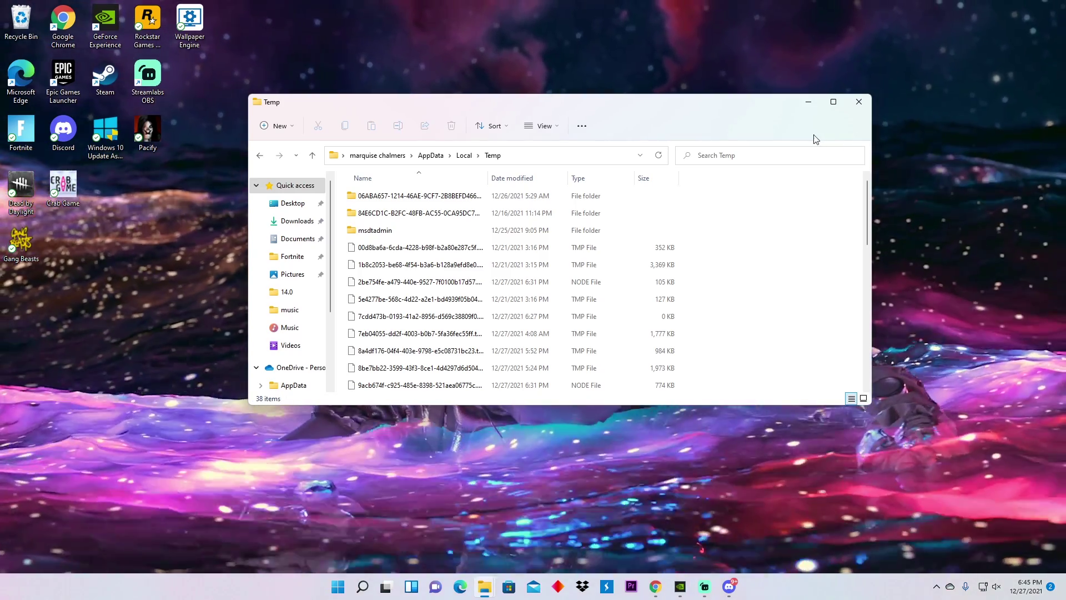
left_click(859, 102)
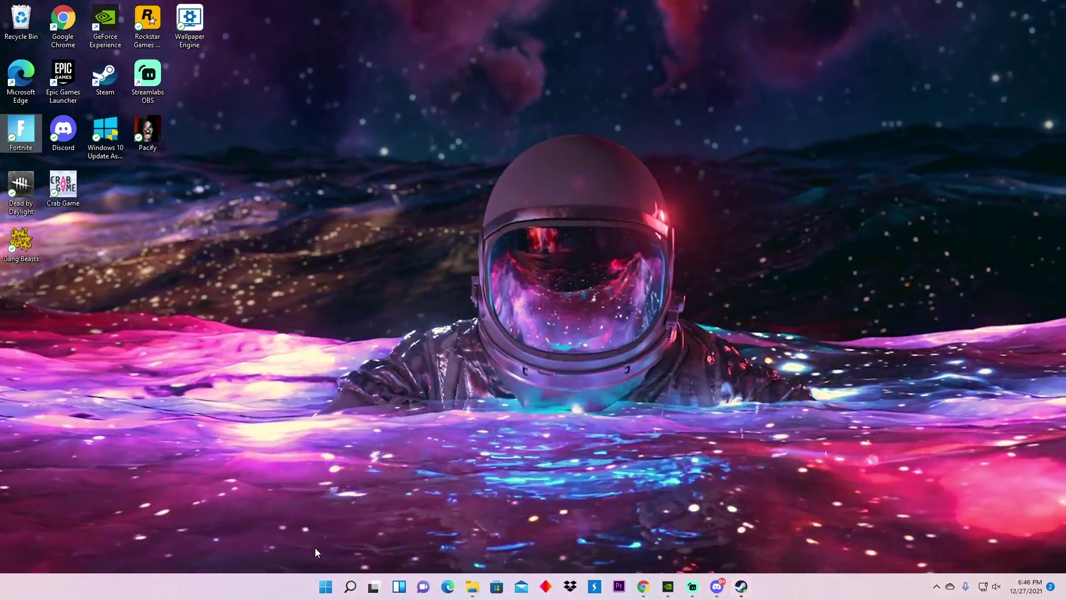
- Open the local application data folder by running %localappdata%
key("super+r")
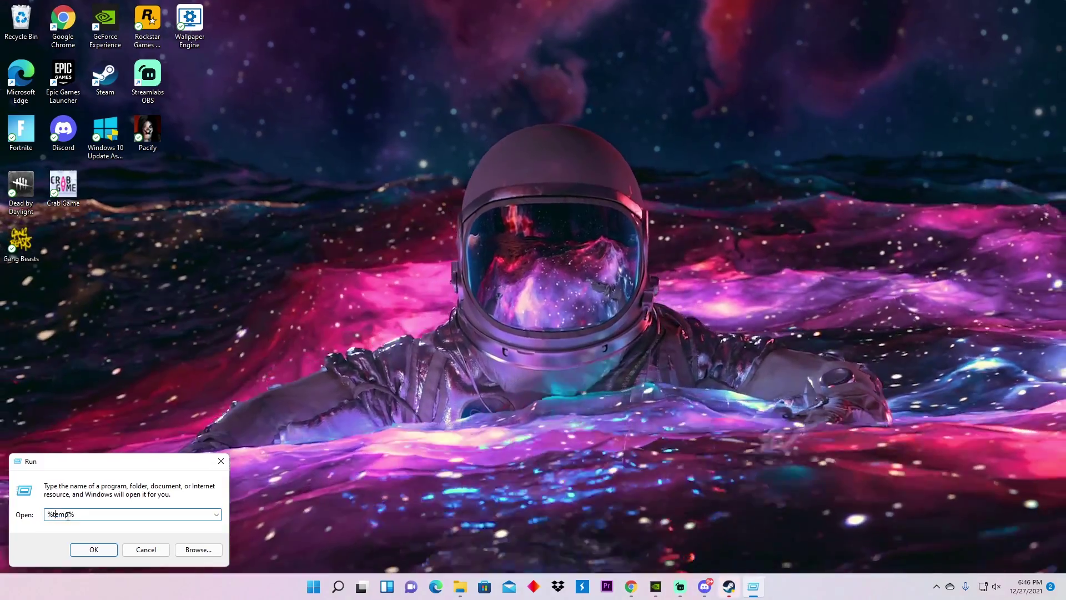
double_click(55, 518)
type("lo")
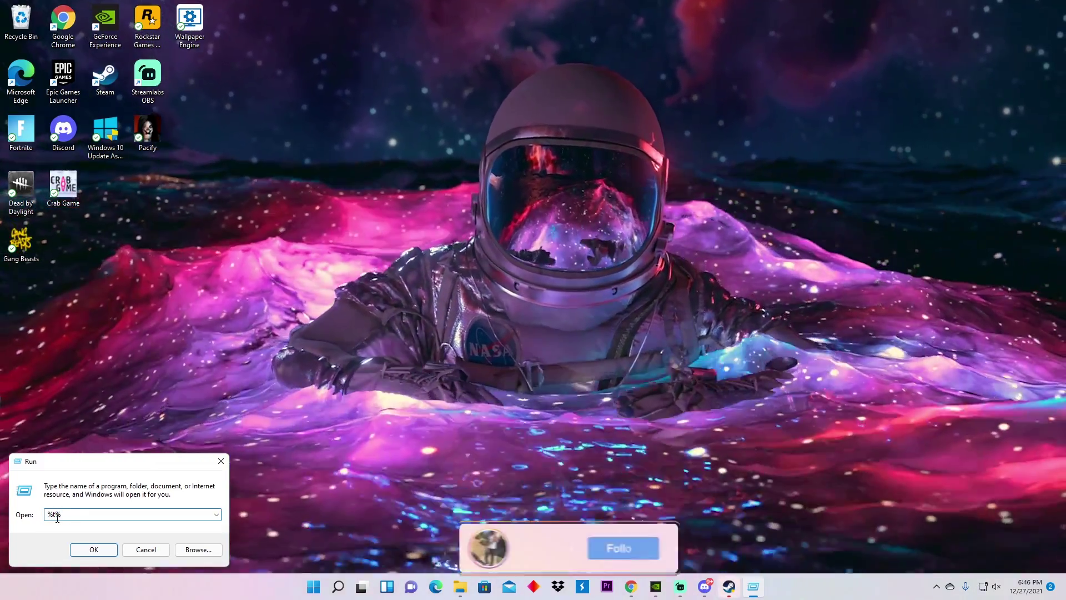
type("calappda")
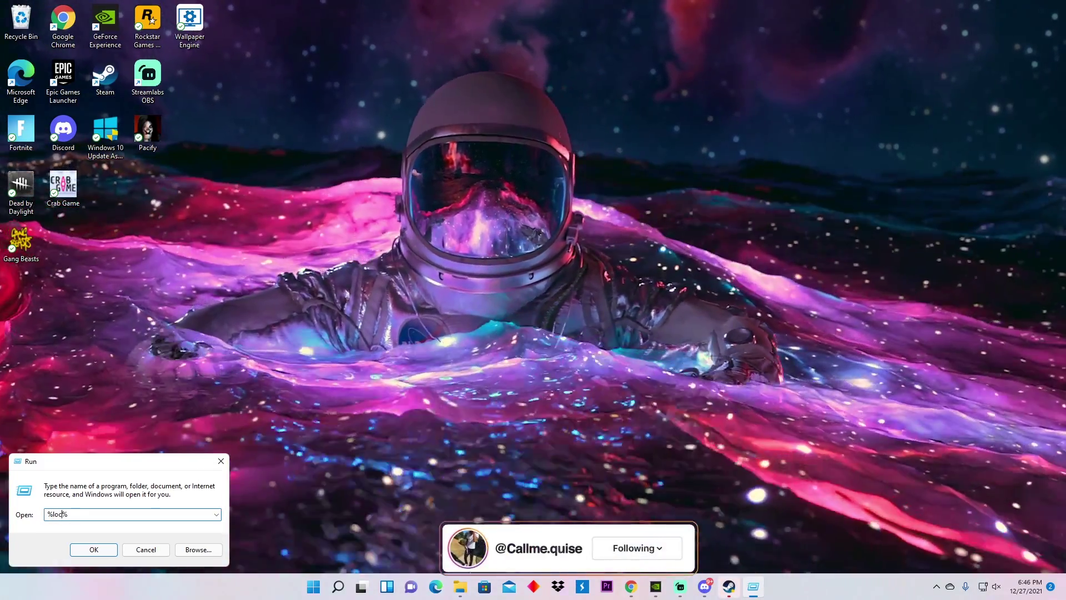
type("ta")
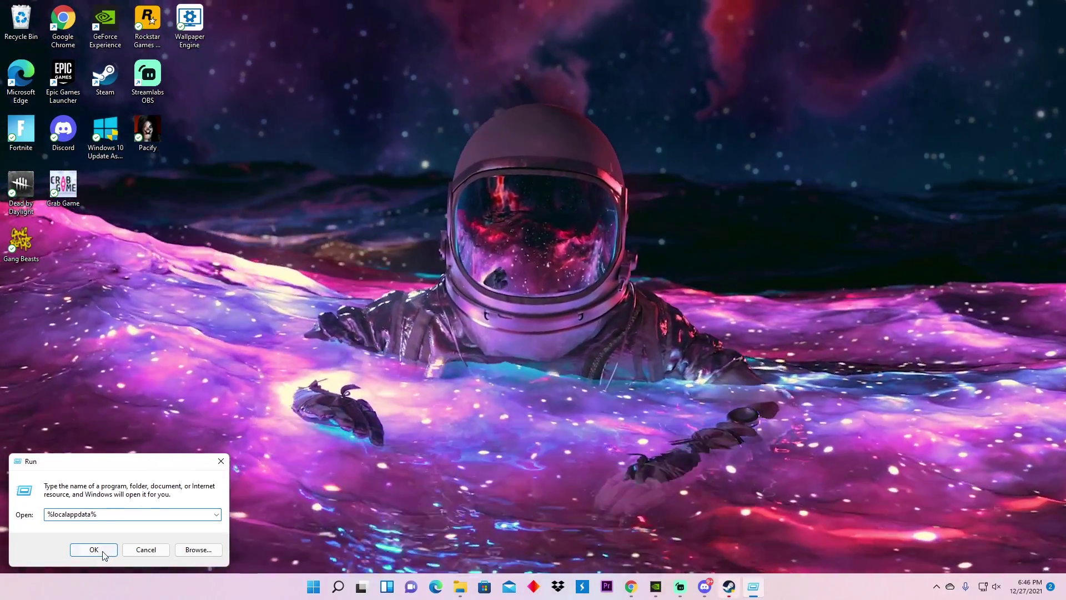
left_click(93, 549)
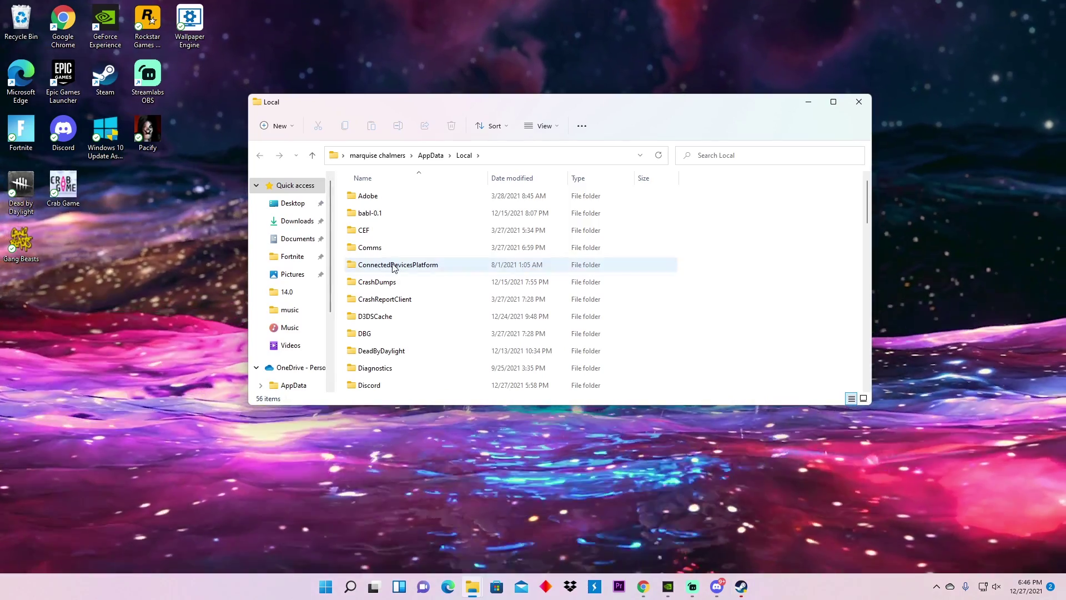
- Find the FortniteGame folder and open its Saved\Config\WindowsClient subfolder
scroll(381, 242, "down", 4)
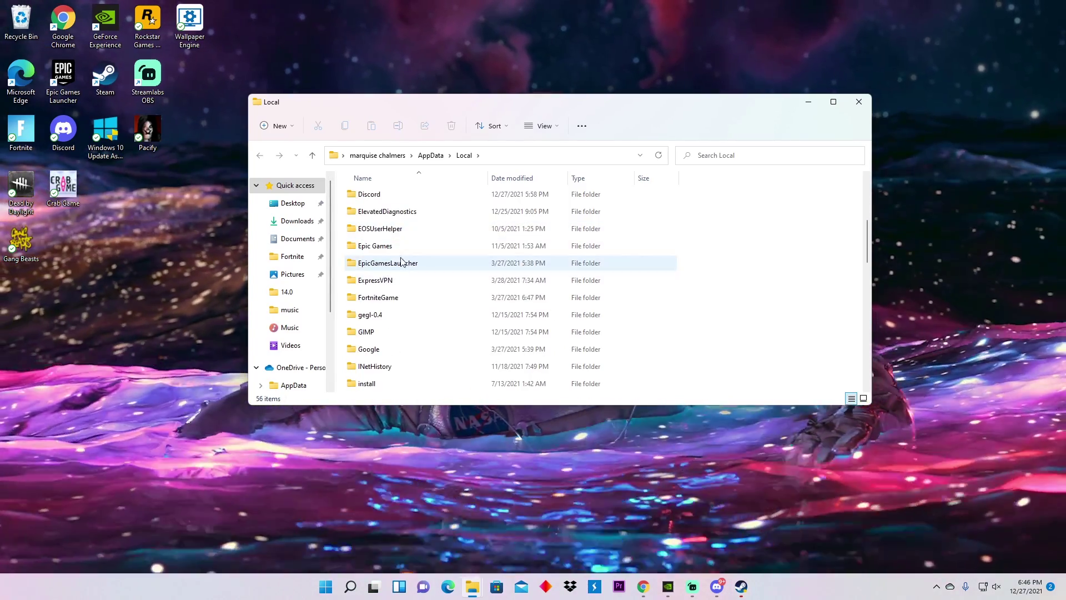
scroll(418, 256, "down", 7)
scroll(411, 255, "down", 5)
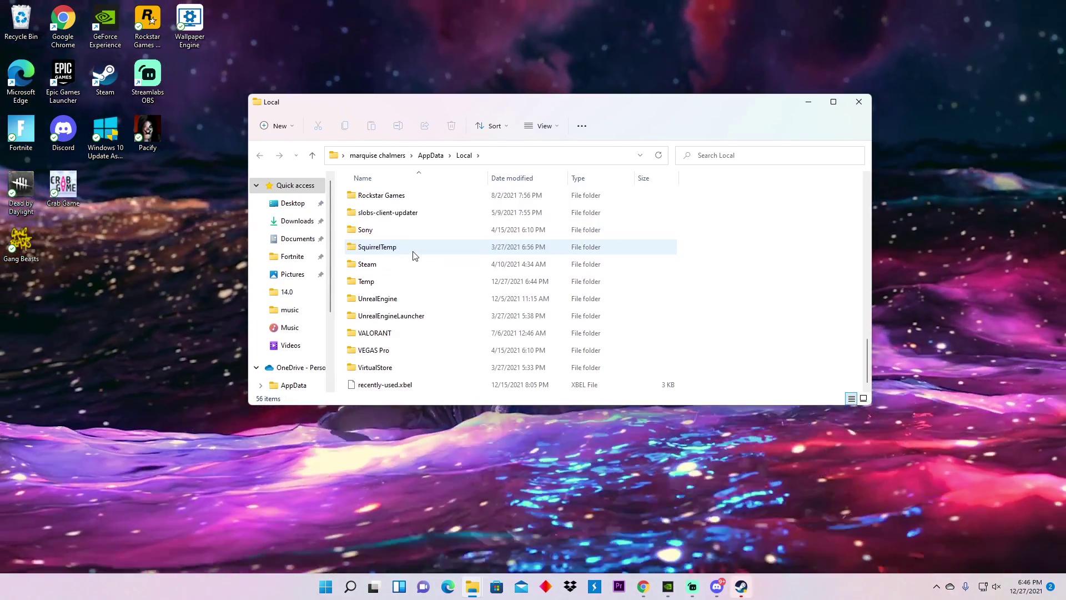
scroll(425, 266, "up", 4)
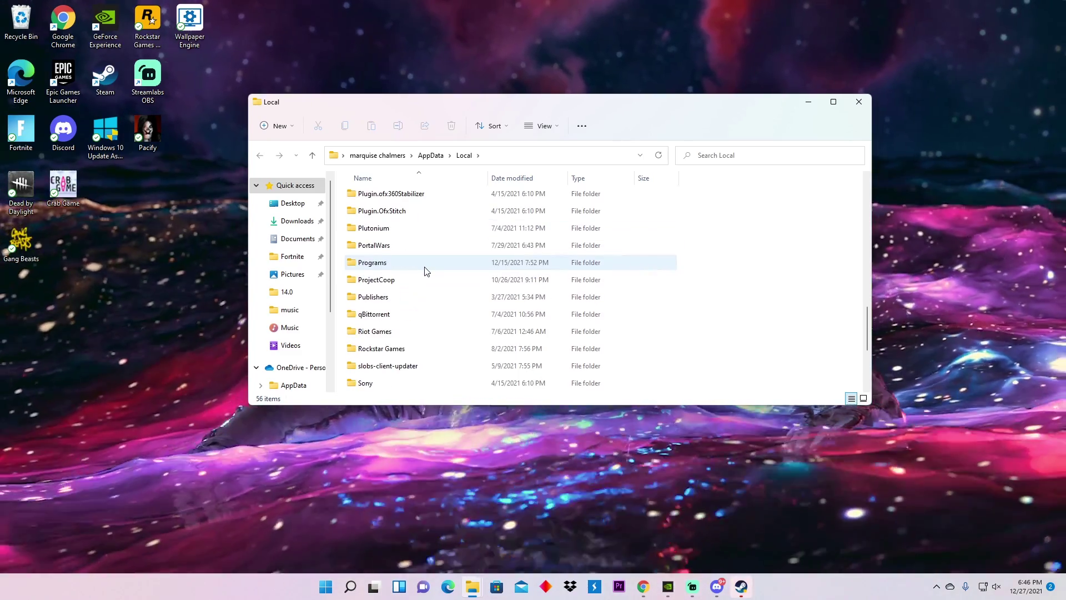
scroll(428, 272, "up", 6)
scroll(428, 275, "up", 2)
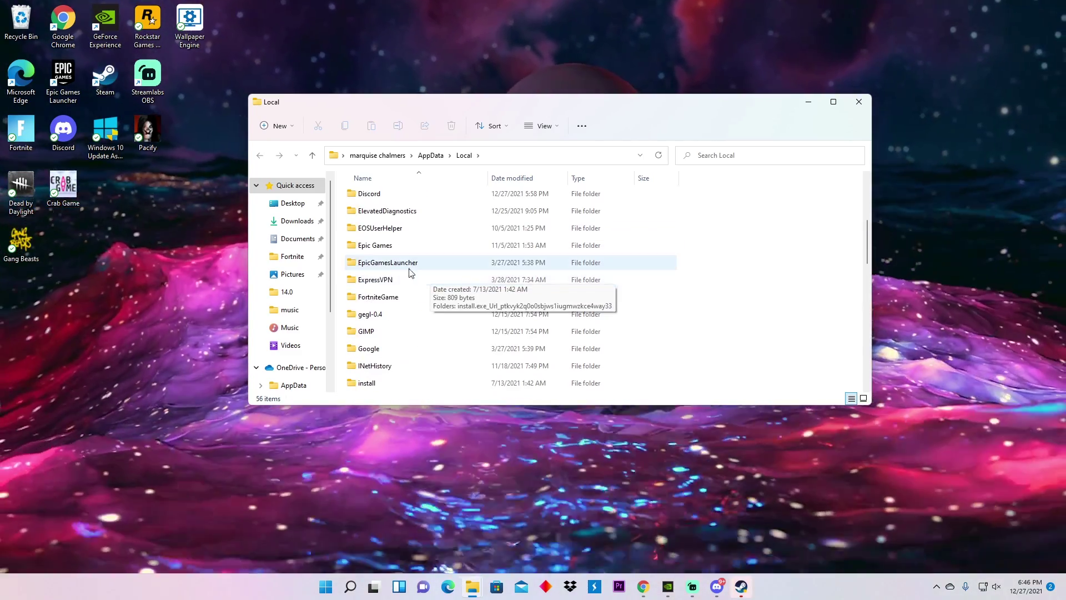
left_click(394, 299)
double_click(394, 300)
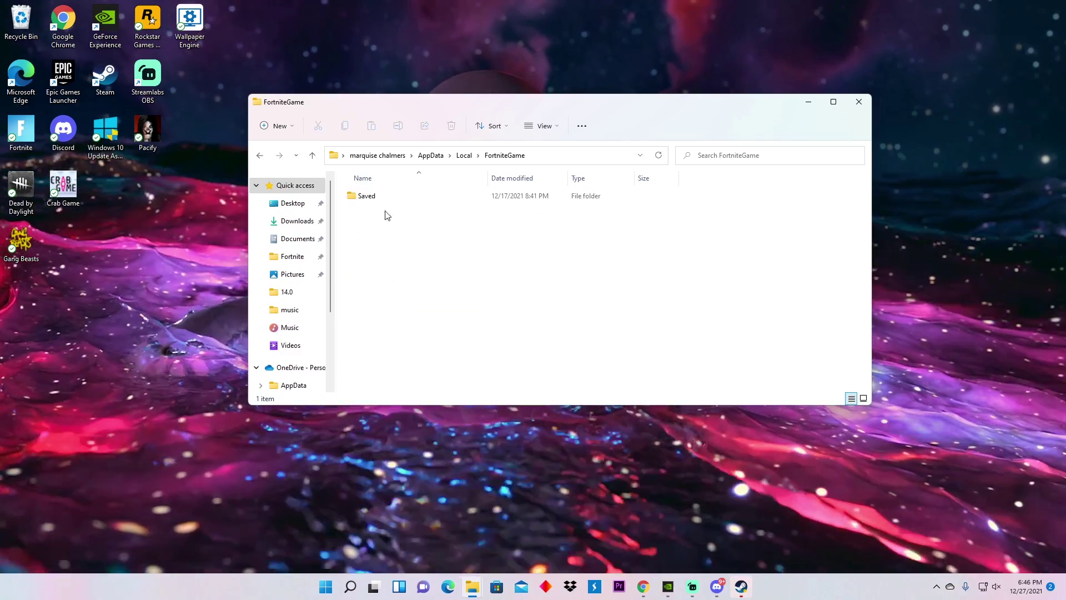
double_click(374, 196)
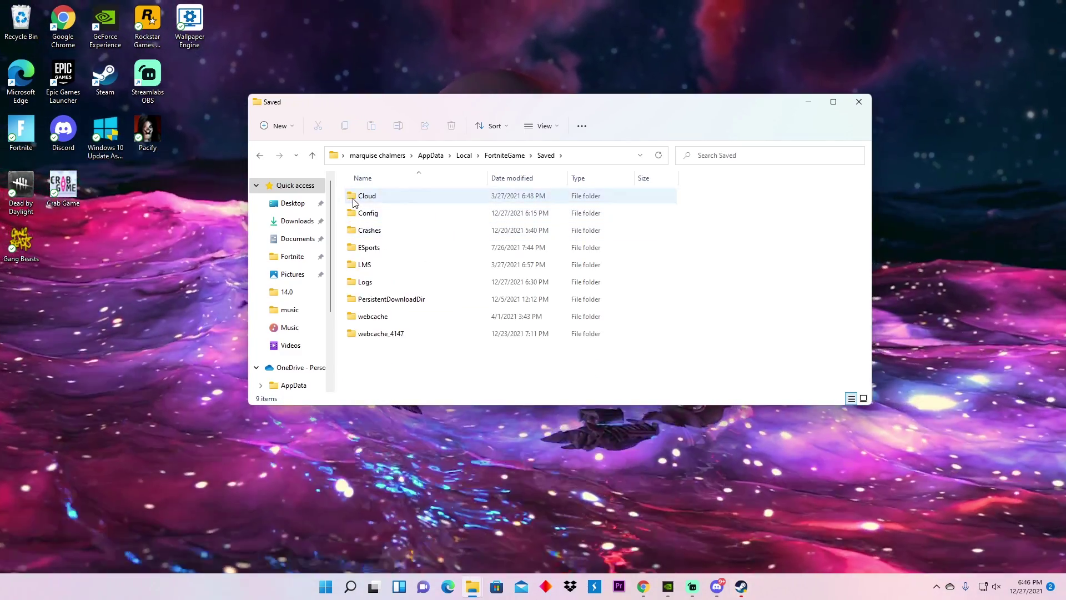
double_click(371, 215)
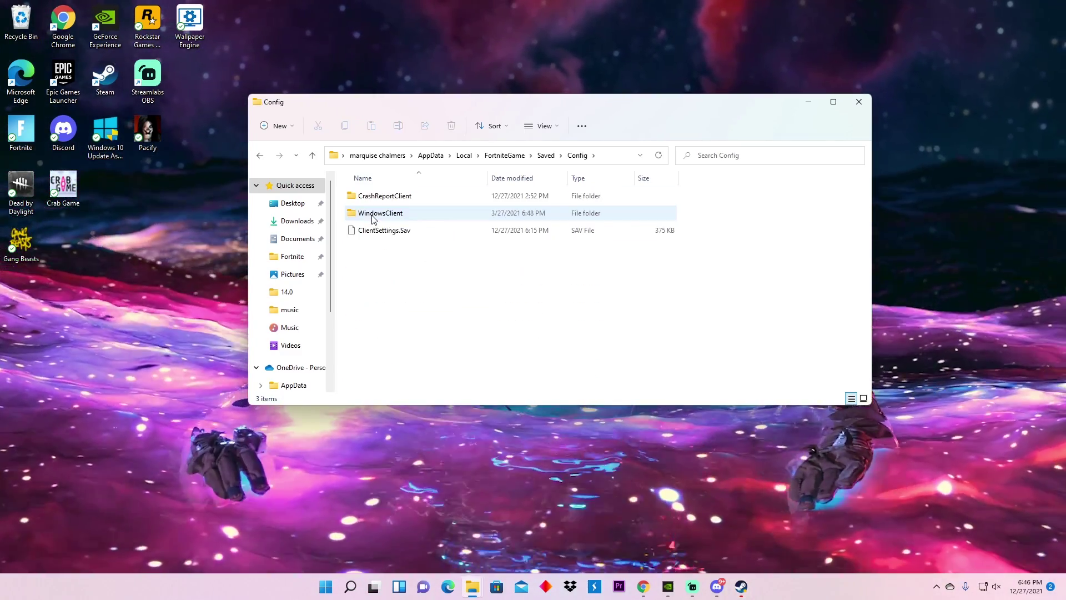
double_click(373, 215)
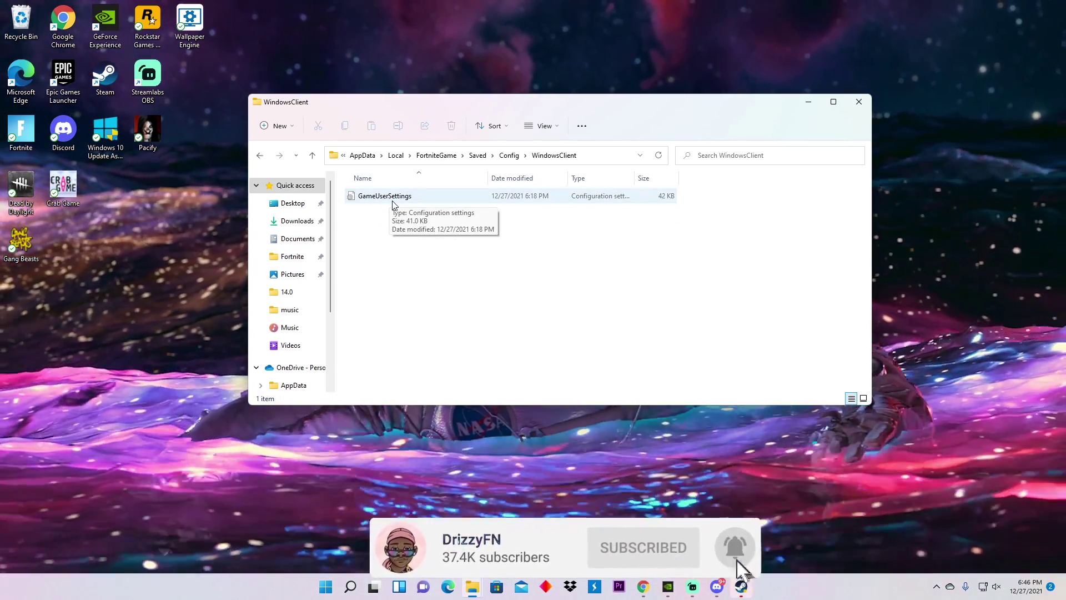
- Make sure the Read-only attribute is cleared in the GameUserSettings file's properties
left_click(400, 197)
right_click(399, 198)
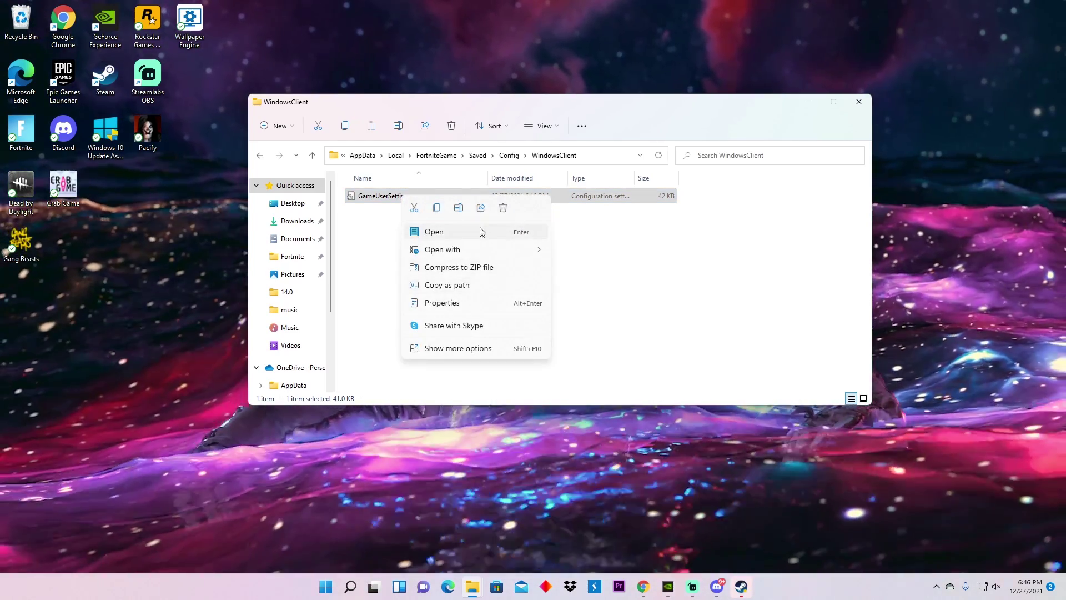
left_click(465, 303)
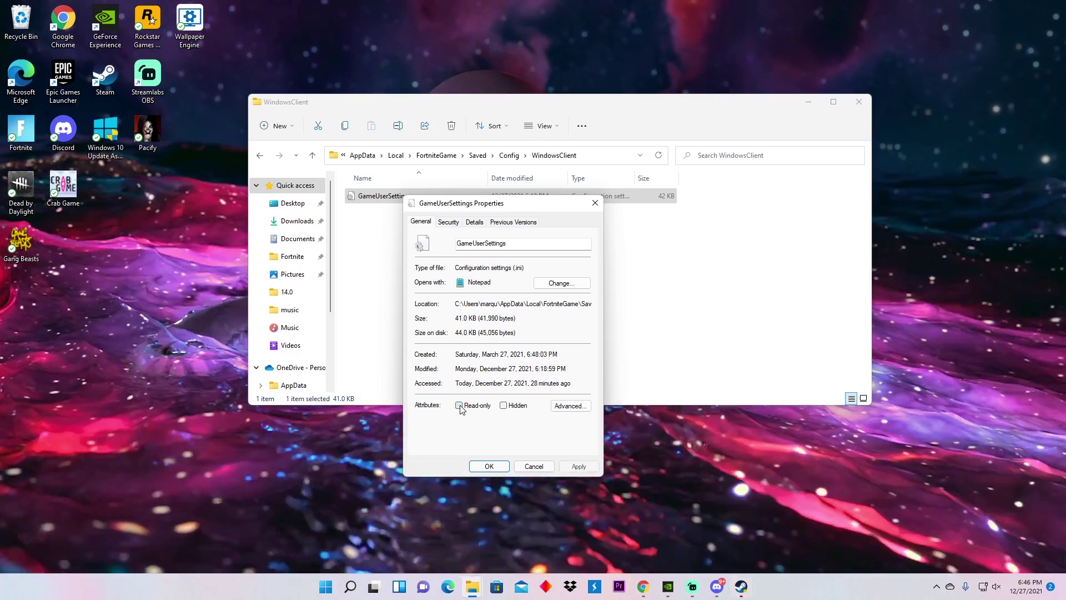
left_click(459, 405)
left_click(486, 466)
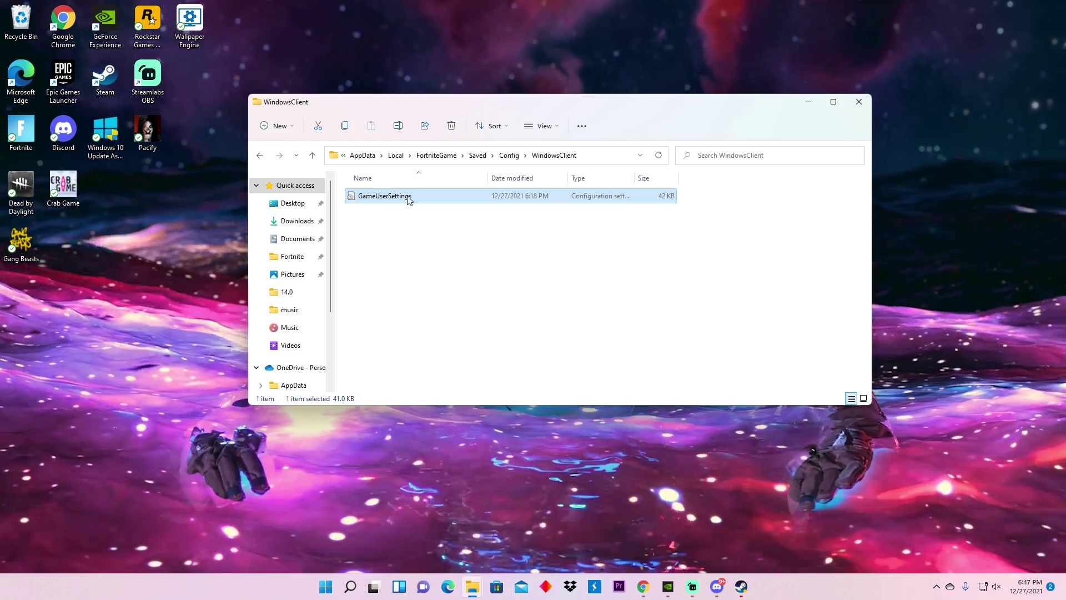
- Open the GameUserSettings file and place the cursor just before the decimal point of the FrameRateLimit value
double_click(408, 200)
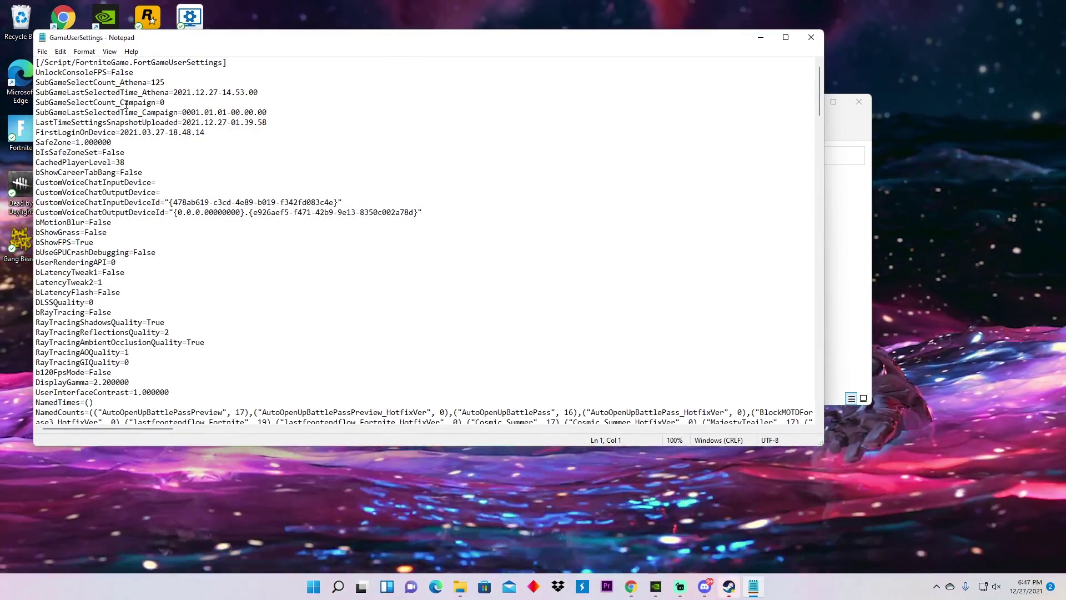
scroll(176, 183, "down", 5)
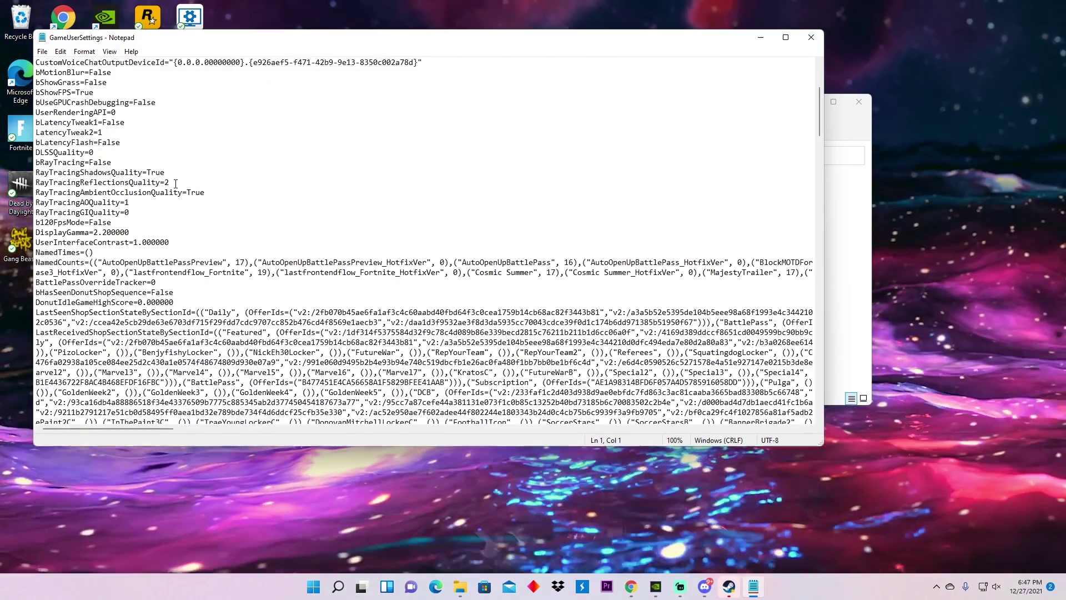
scroll(176, 184, "down", 18)
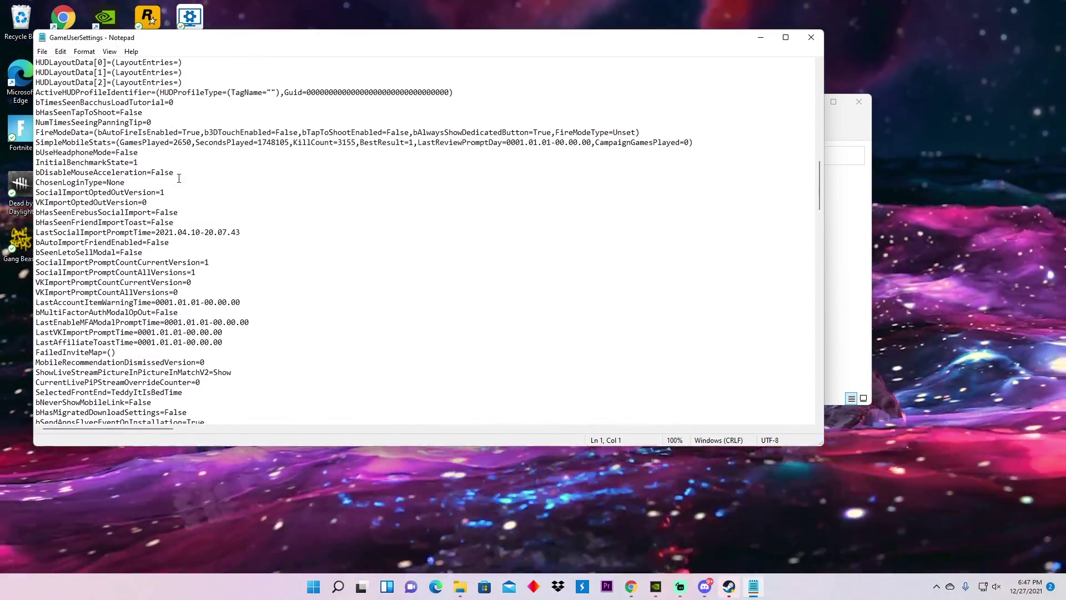
scroll(178, 178, "down", 15)
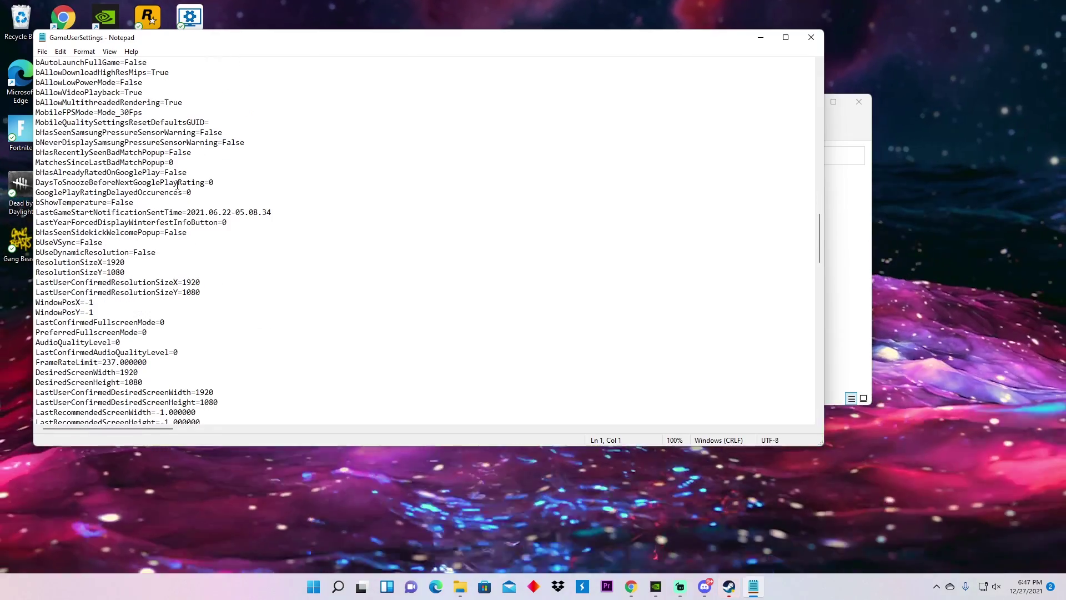
scroll(177, 186, "down", 4)
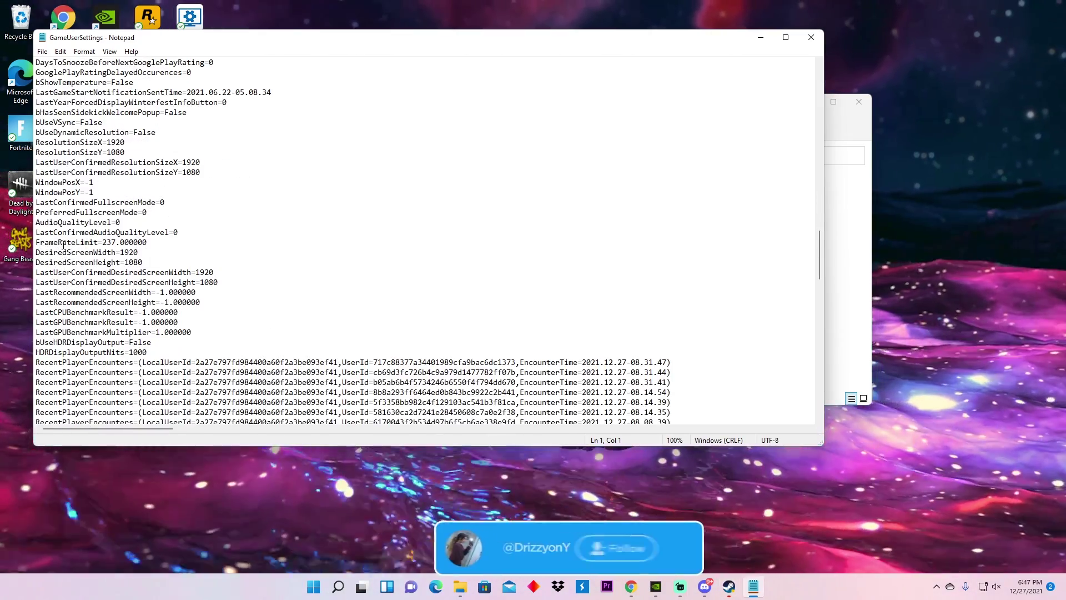
left_click(118, 242)
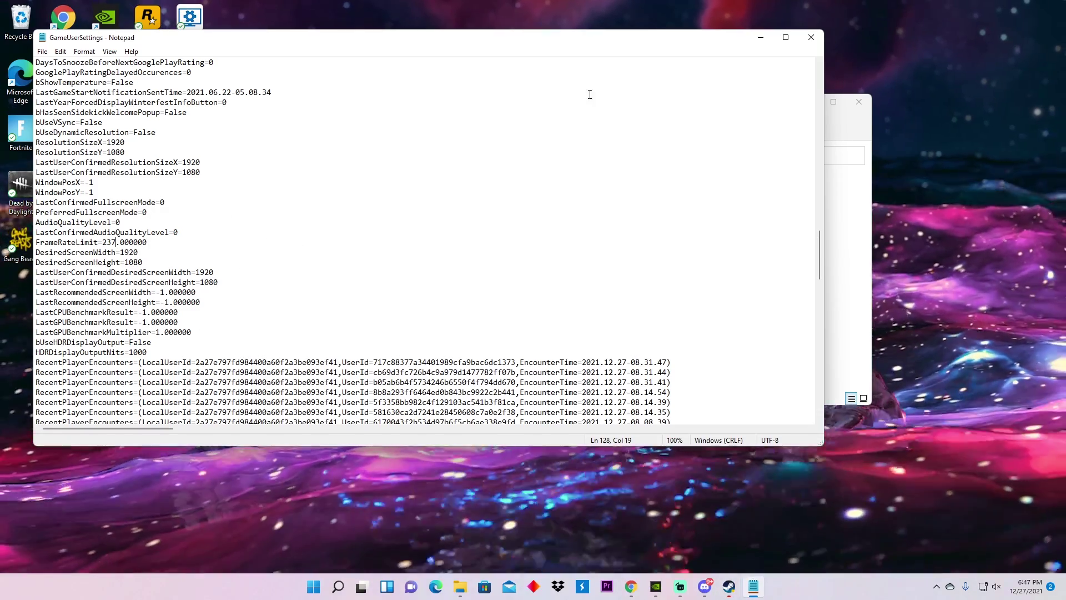
- Save the GameUserSettings file and close it
left_click(41, 51)
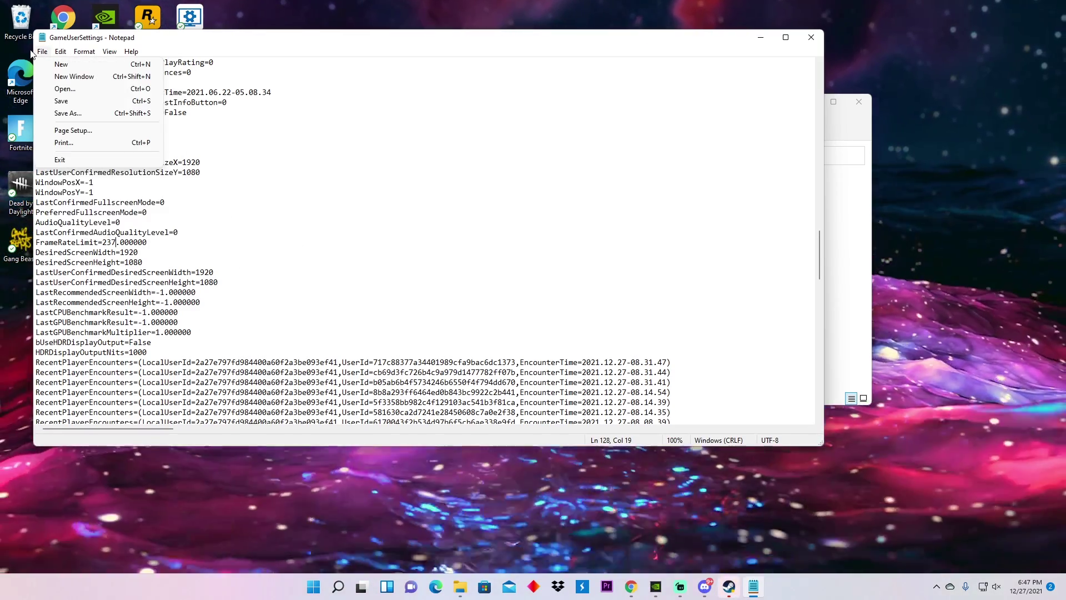
left_click(64, 101)
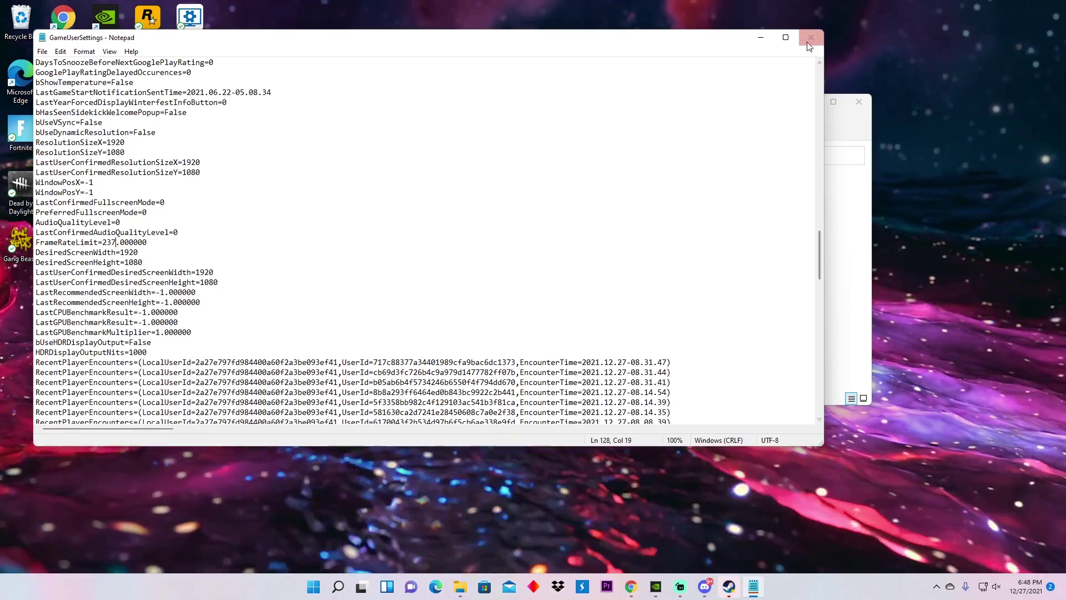
left_click(807, 43)
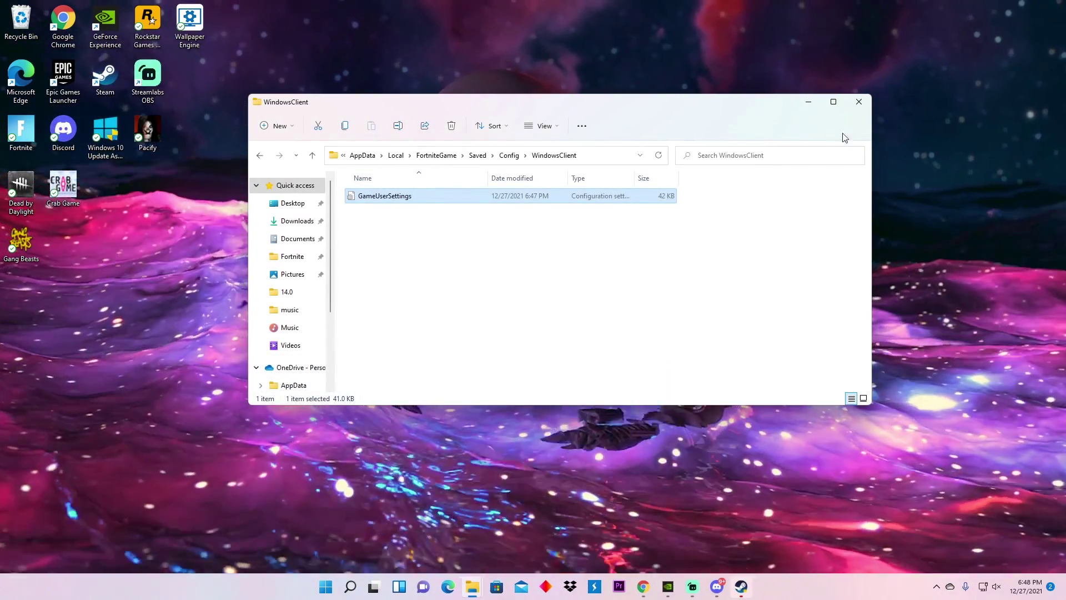
- Set the GameUserSettings file to Read-only, apply the change and close the WindowsClient folder window
right_click(465, 201)
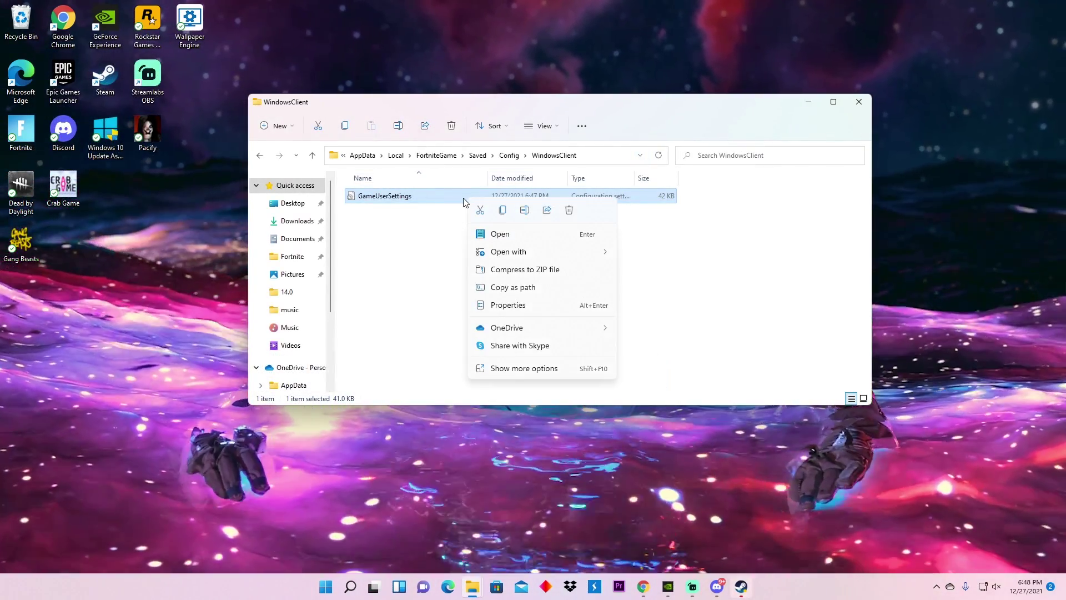
left_click(507, 305)
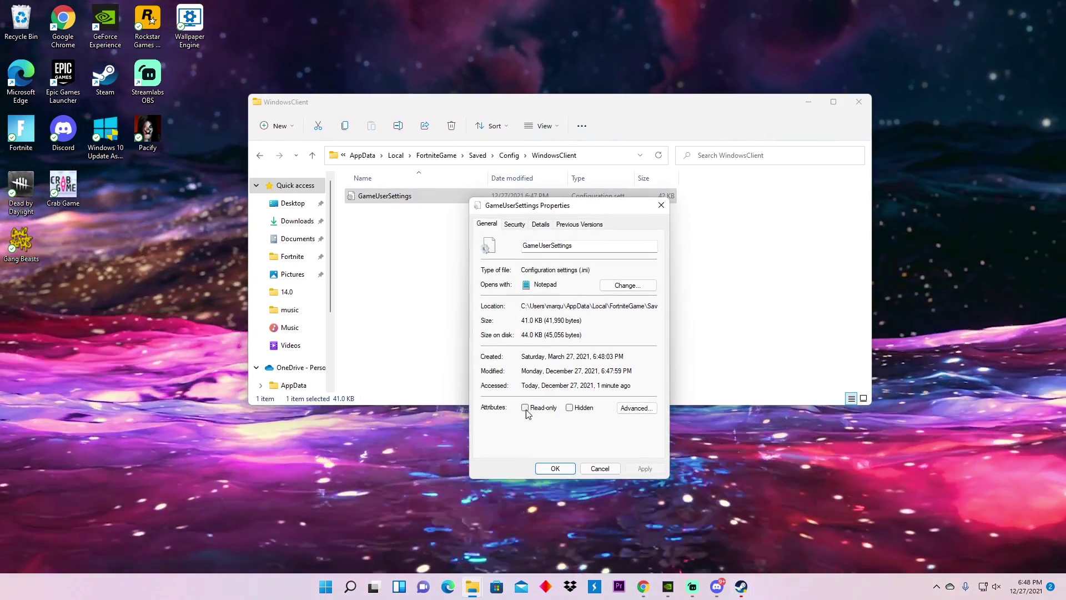
left_click(525, 408)
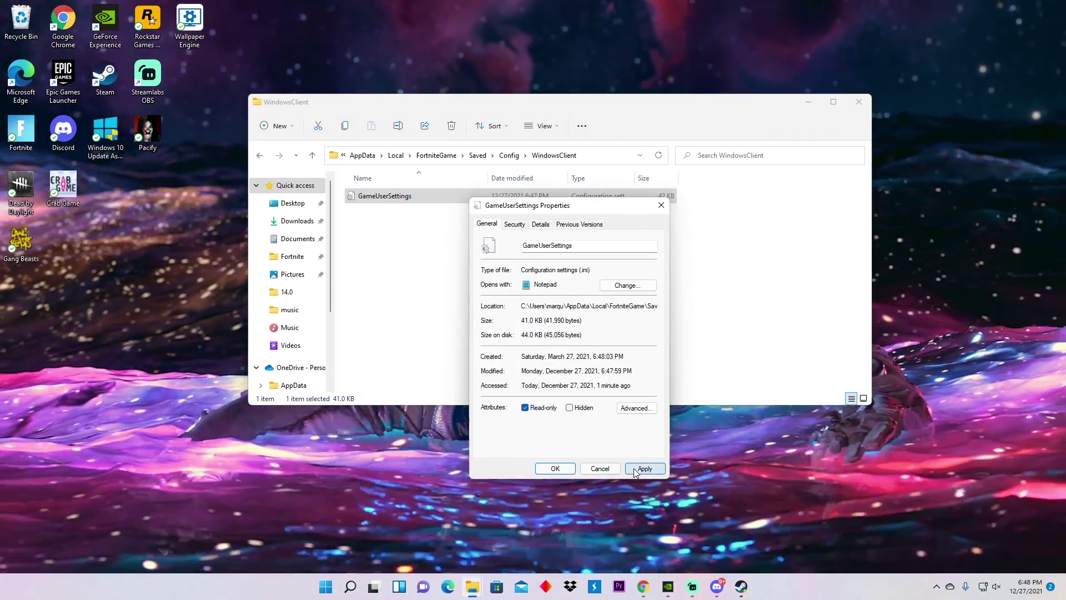
left_click(636, 470)
left_click(556, 469)
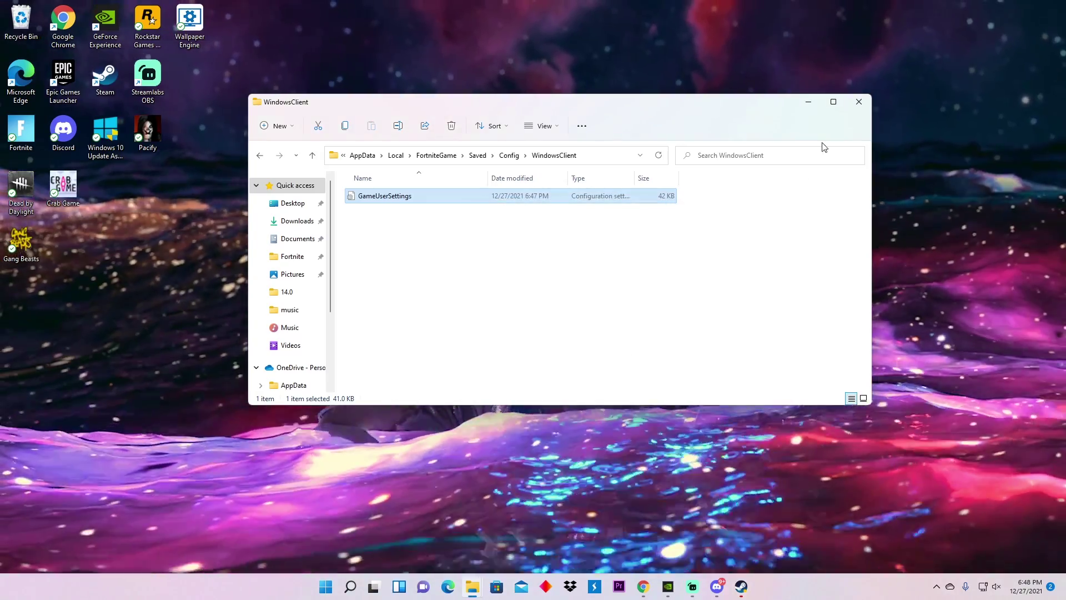
left_click(859, 102)
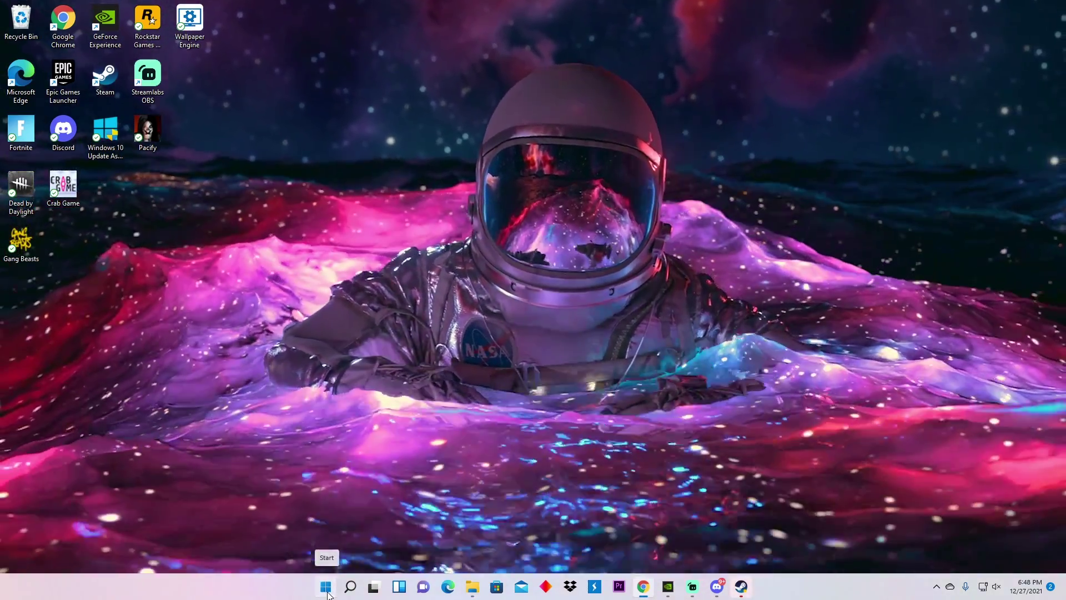
- Open Windows Settings and view the Xbox Game Bar options in the Gaming section
right_click(326, 587)
left_click(293, 472)
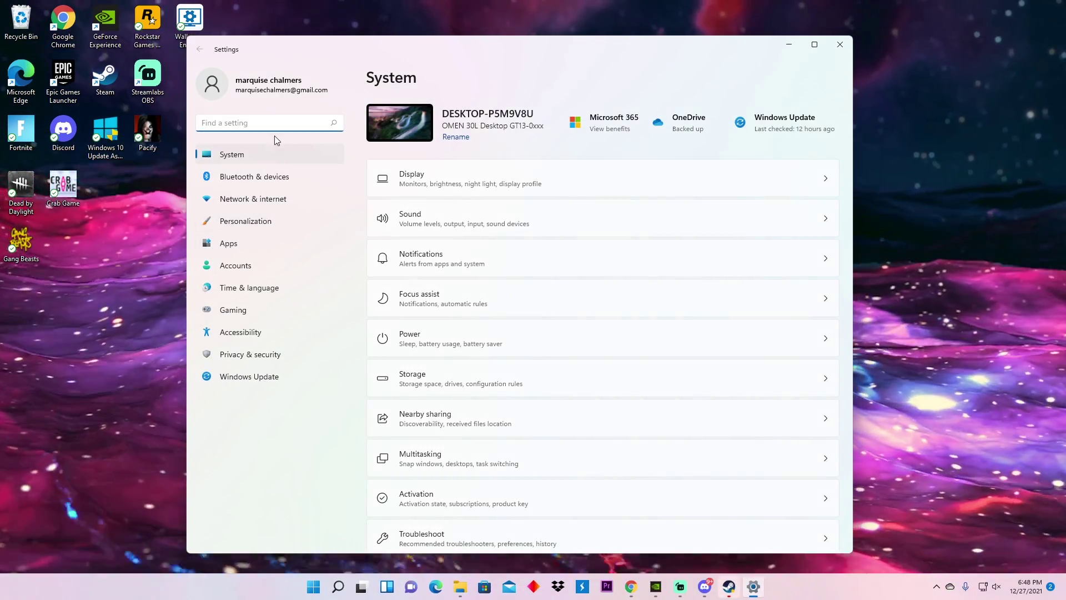
left_click(233, 314)
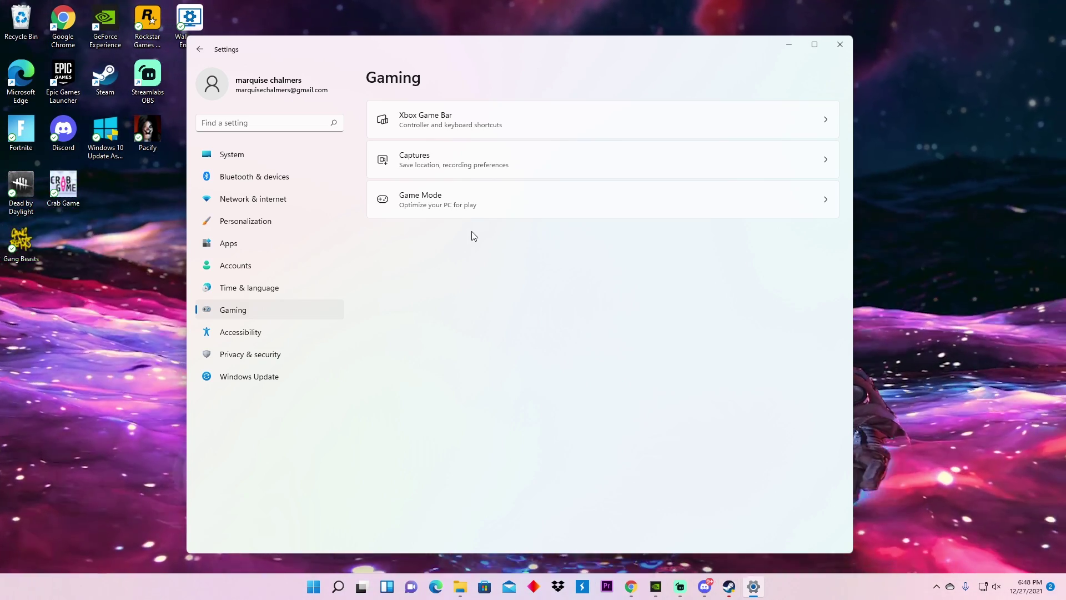
left_click(486, 129)
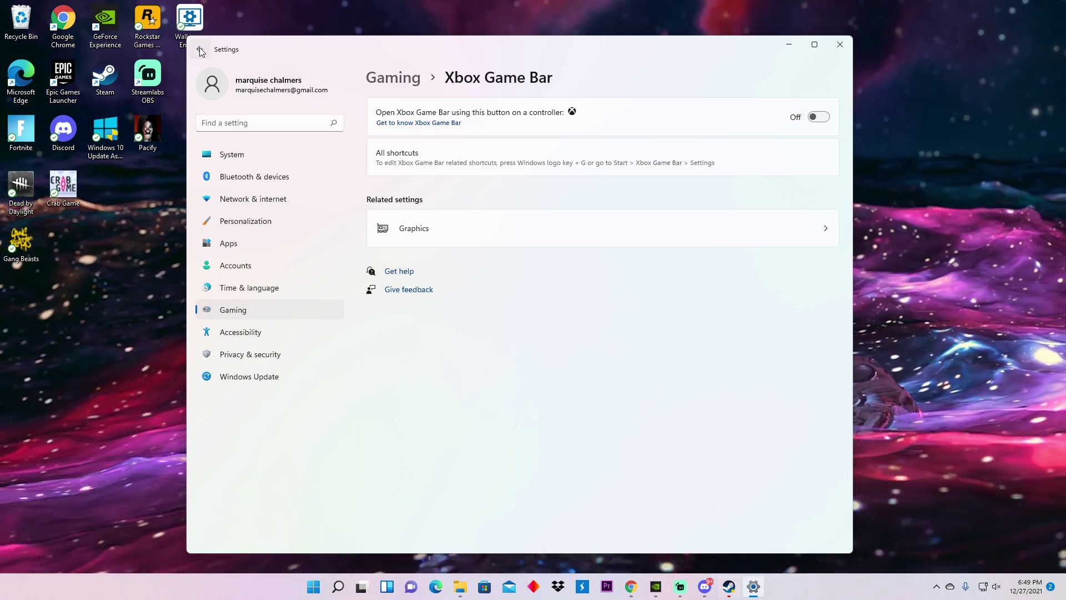
- Return to the Gaming settings and review the recording preferences under Captures
left_click(200, 49)
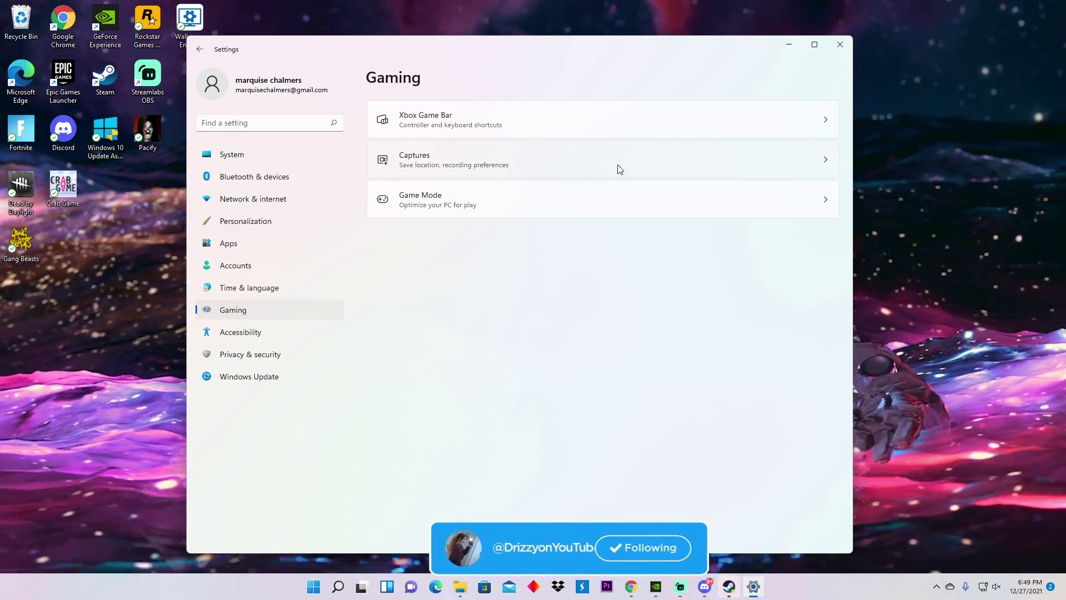
left_click(619, 169)
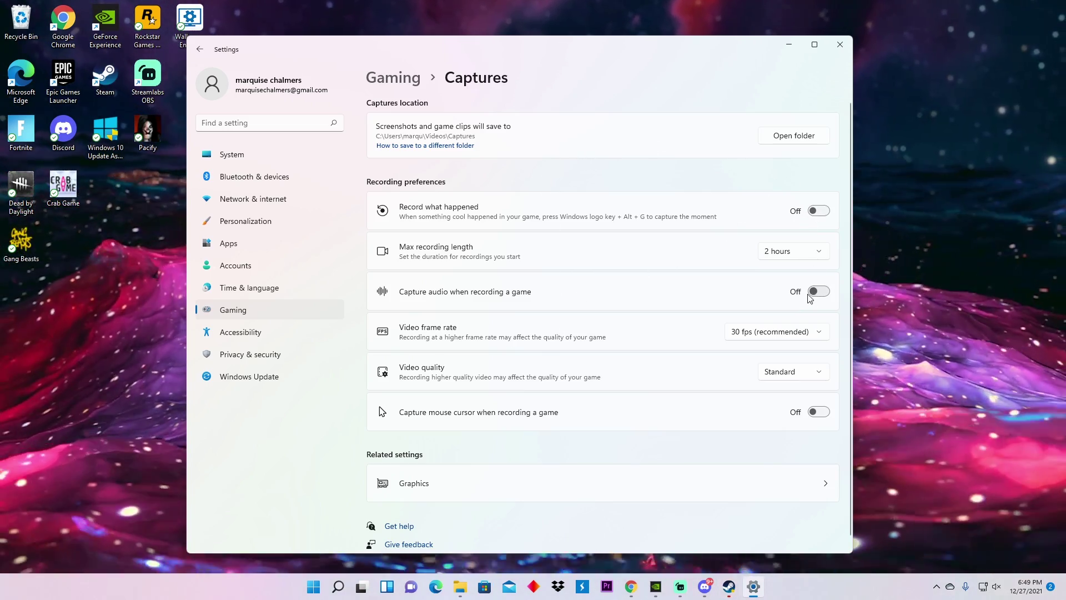
scroll(764, 260, "down", 1)
scroll(707, 361, "up", 1)
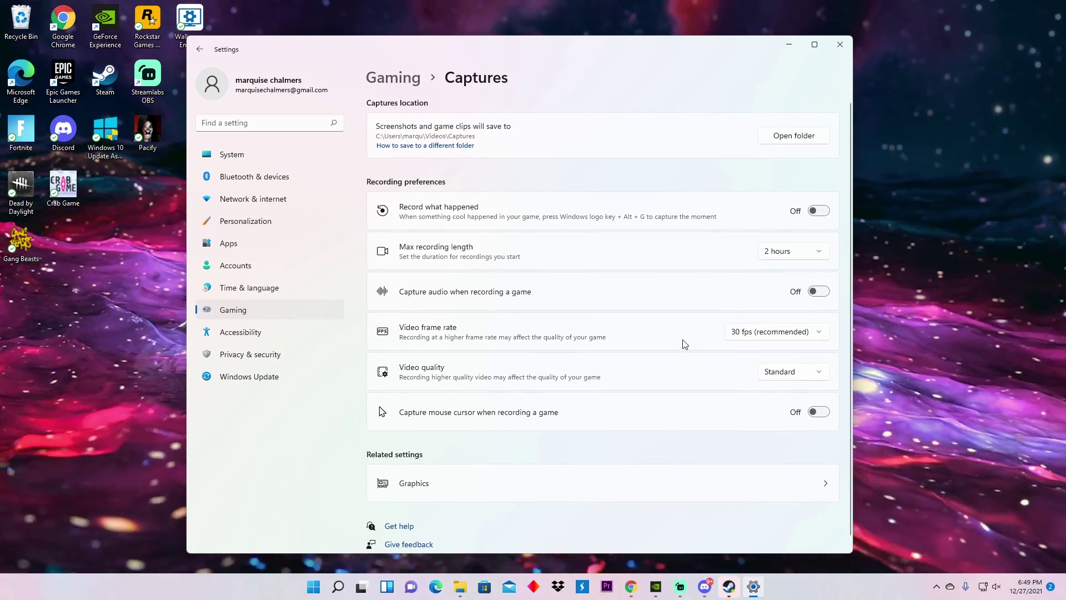
- Check the Game Mode setting in the Gaming section and close the Settings window
left_click(200, 48)
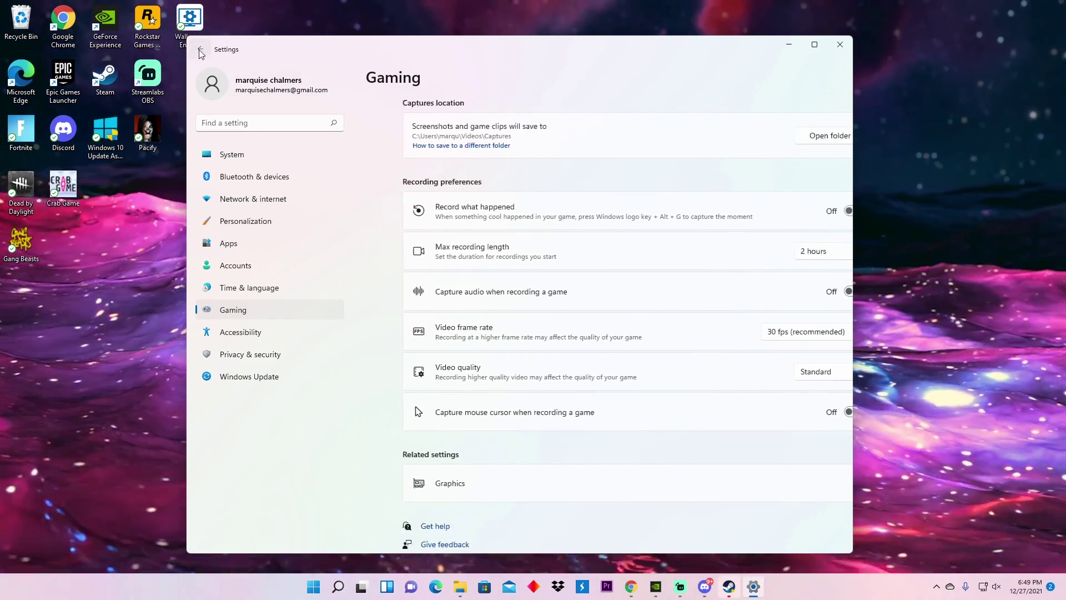
left_click(758, 212)
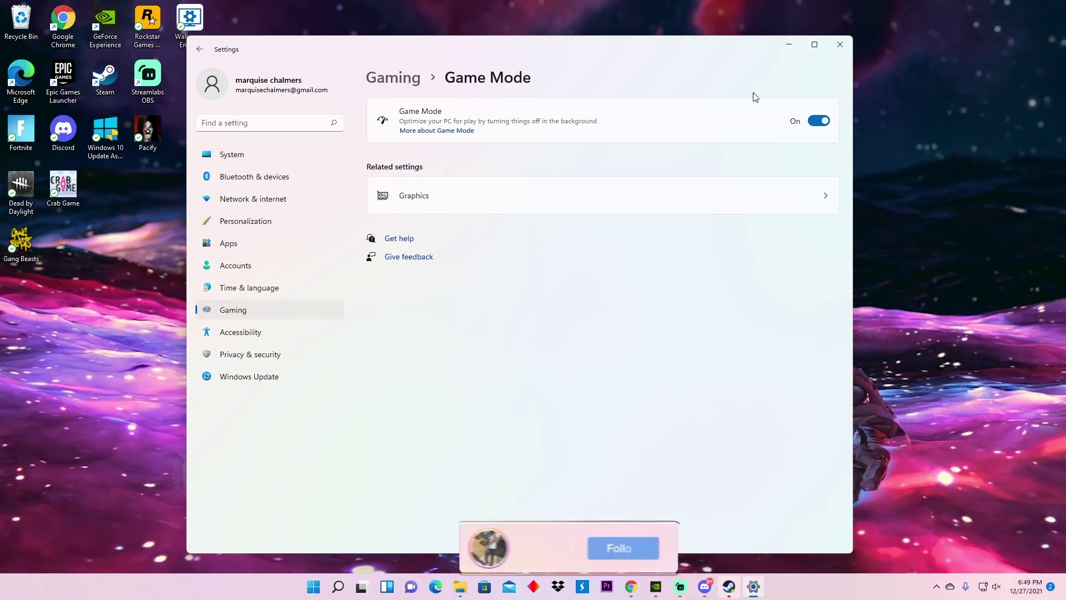
left_click(840, 46)
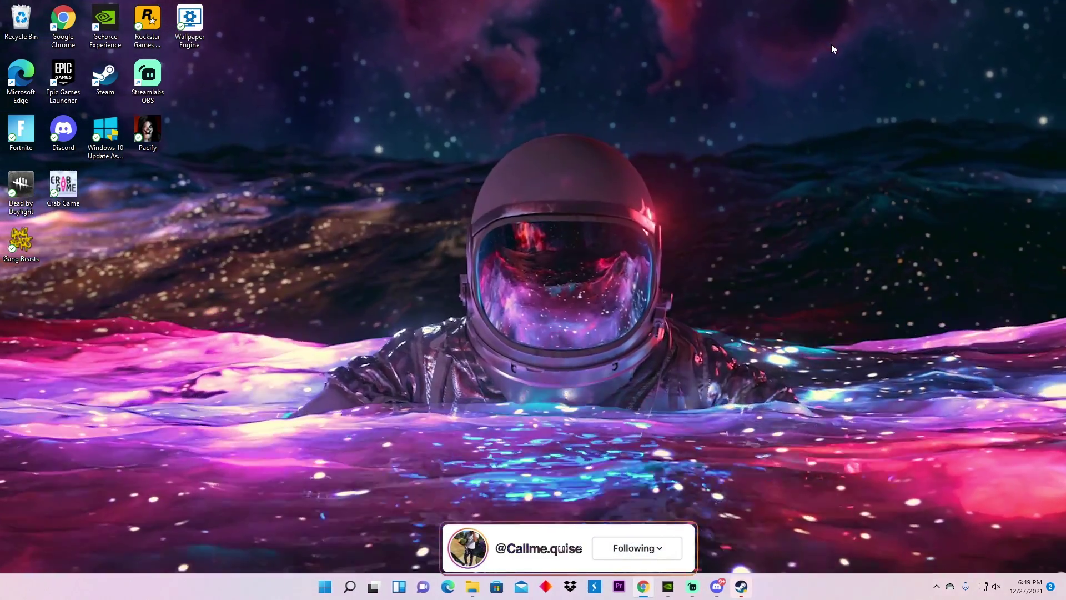